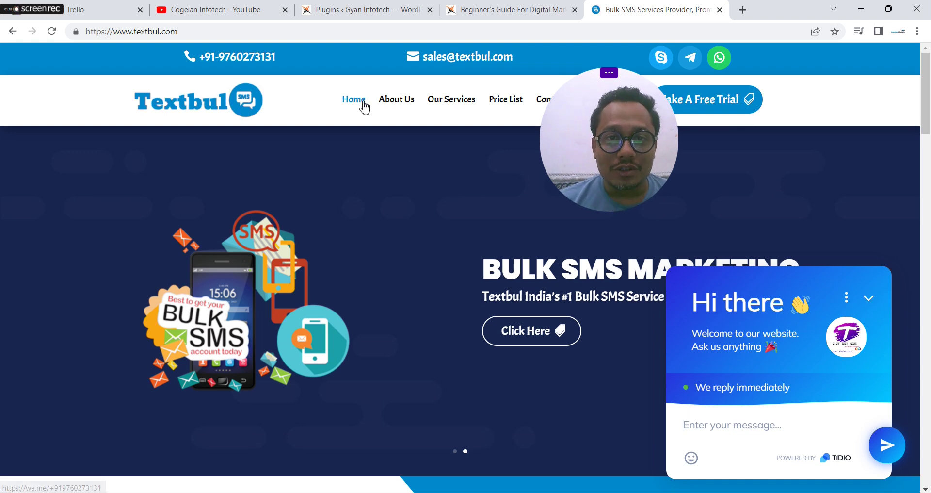
Switch to the WordPress admin, open the page for adding new plugins and search for "AI Power".
{"action": "left_click", "coordinate": [361, 10]}
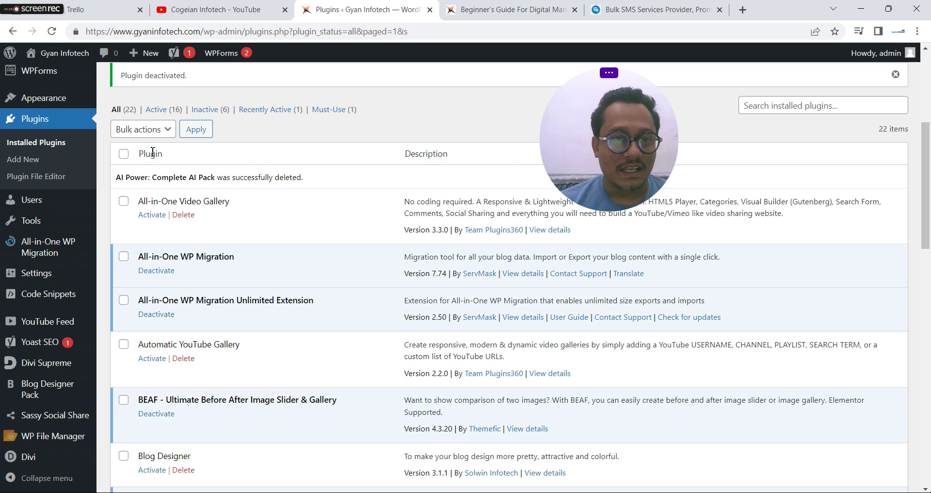
{"action": "left_click", "coordinate": [32, 161]}
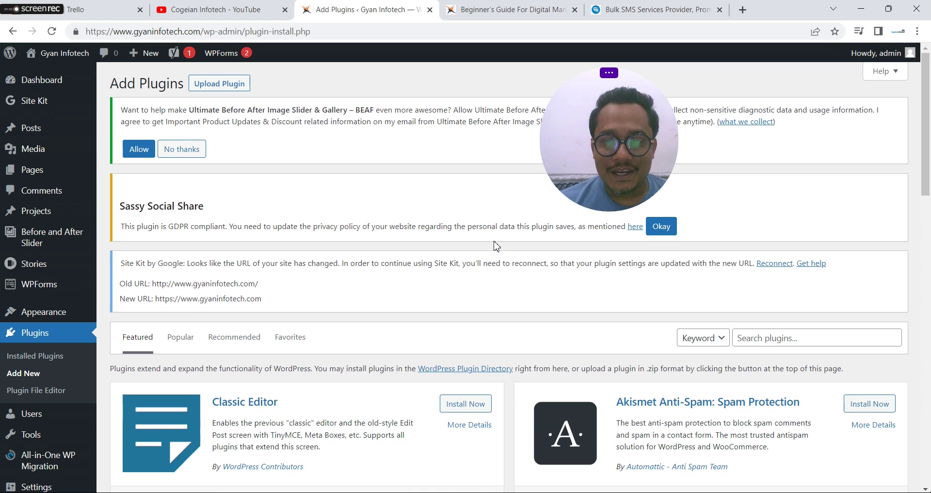
{"action": "left_click", "coordinate": [757, 337]}
{"action": "type", "text": "Al"}
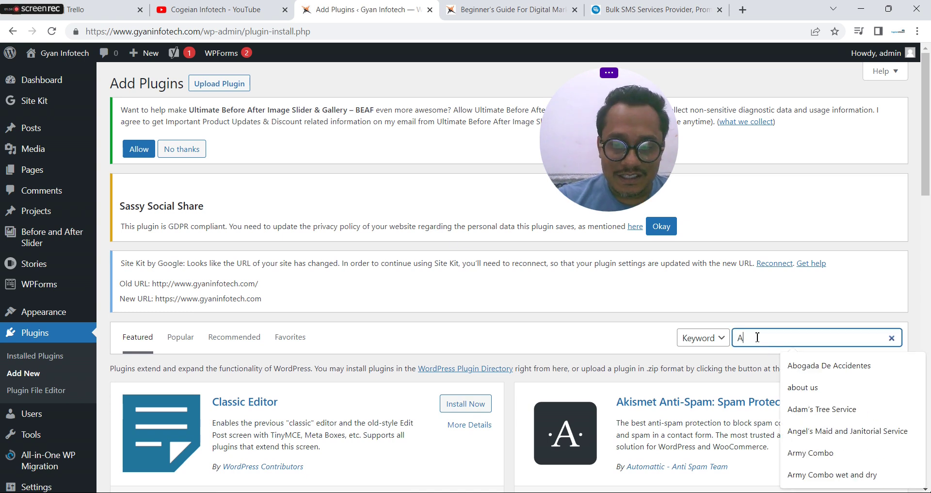
{"action": "type", "text": " Power"}
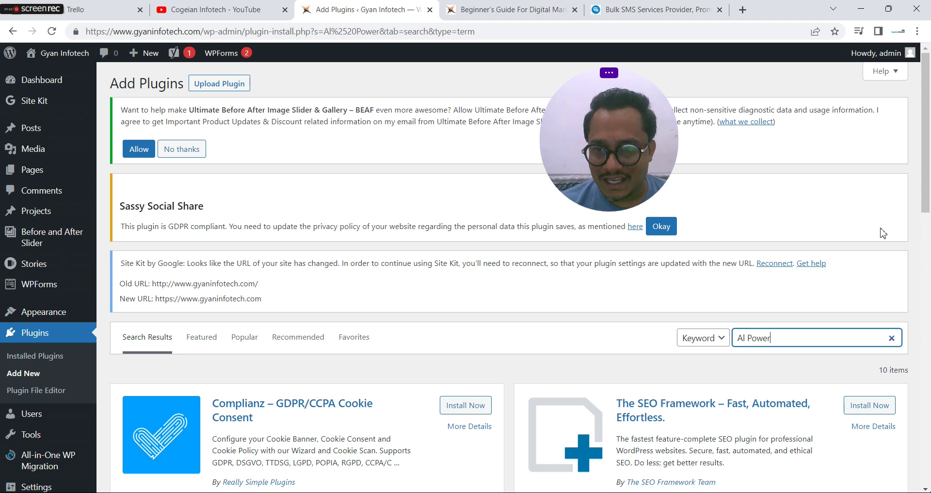
Refine the plugin search so that it looks only for "chatgpt".
{"action": "scroll", "coordinate": [929, 179], "scroll_direction": "down", "scroll_amount": 2}
{"action": "left_click_drag", "start_coordinate": [777, 238], "coordinate": [736, 236]}
{"action": "left_click", "coordinate": [775, 236]}
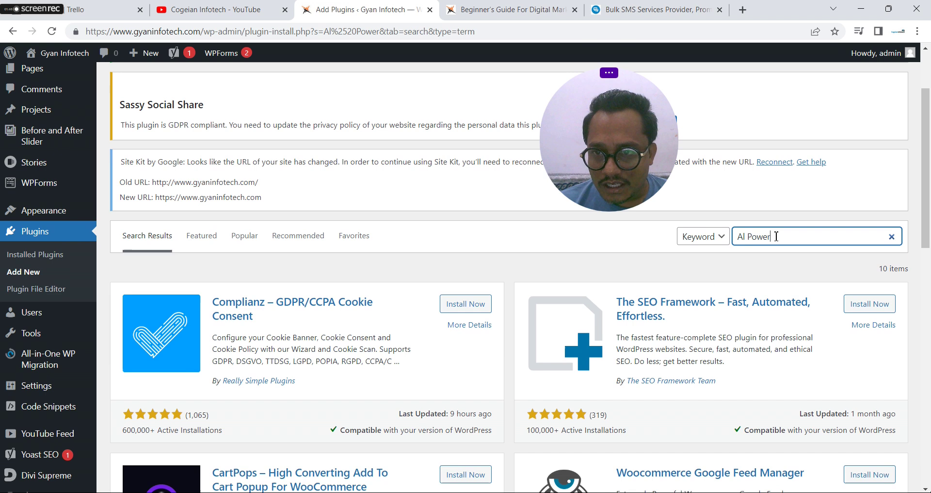
{"action": "type", "text": "chatgpt"}
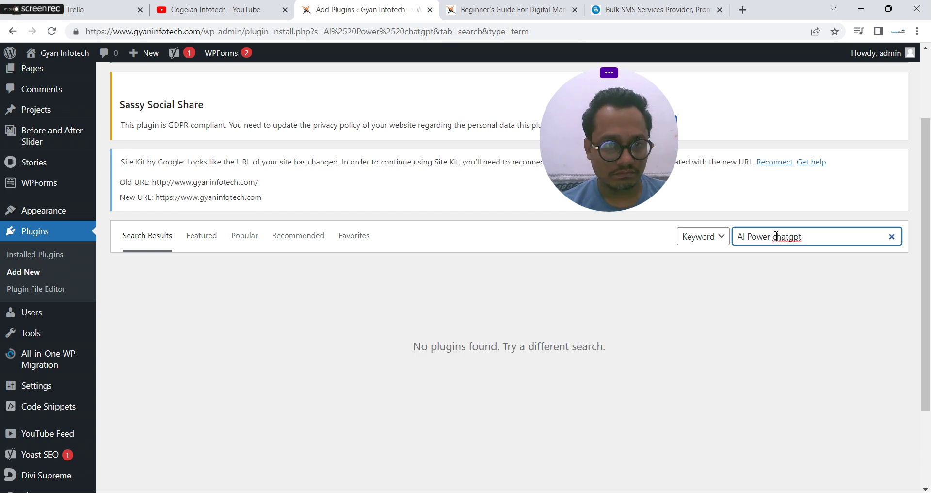
{"action": "left_click_drag", "start_coordinate": [772, 236], "coordinate": [722, 236]}
{"action": "key", "text": "BackSpace"}
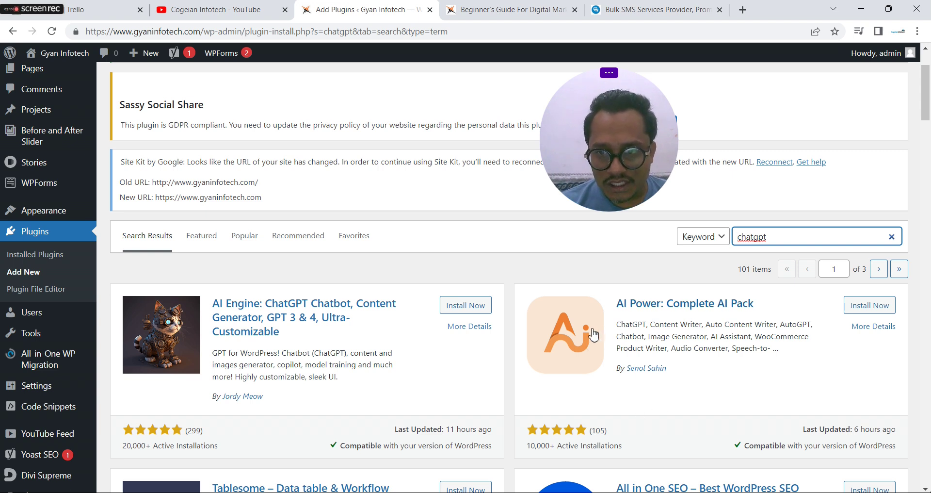
Install and activate the AI Power: Complete AI Pack plugin.
{"action": "left_click", "coordinate": [868, 306]}
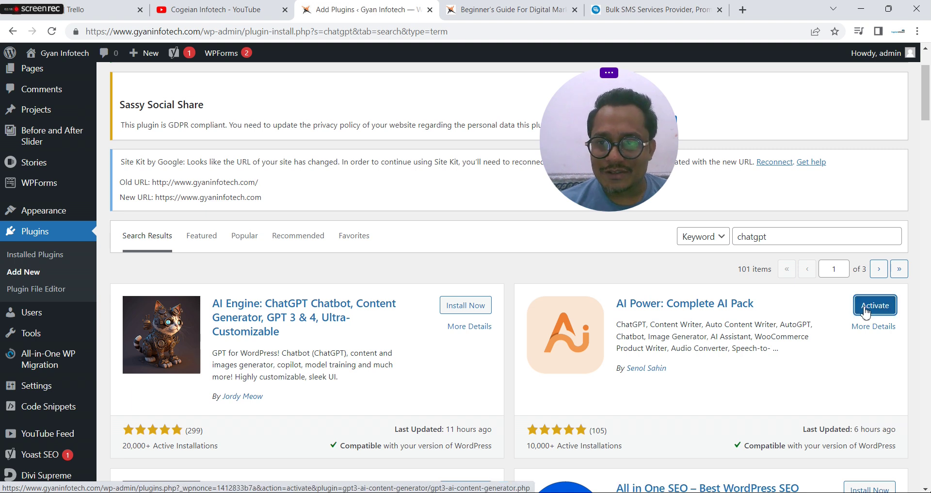
{"action": "left_click", "coordinate": [866, 310]}
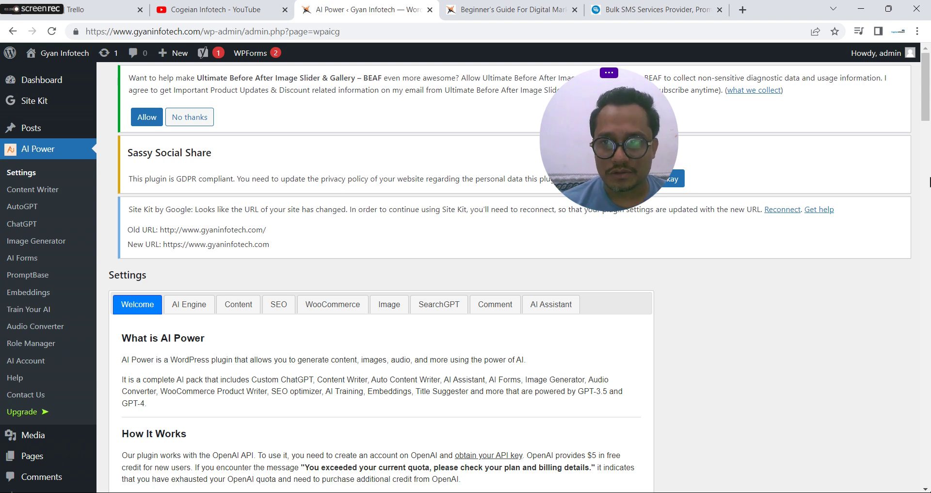
Open the AI Engine section of the AI Power settings and go to its API key field.
{"action": "left_click_drag", "start_coordinate": [927, 114], "coordinate": [927, 120]}
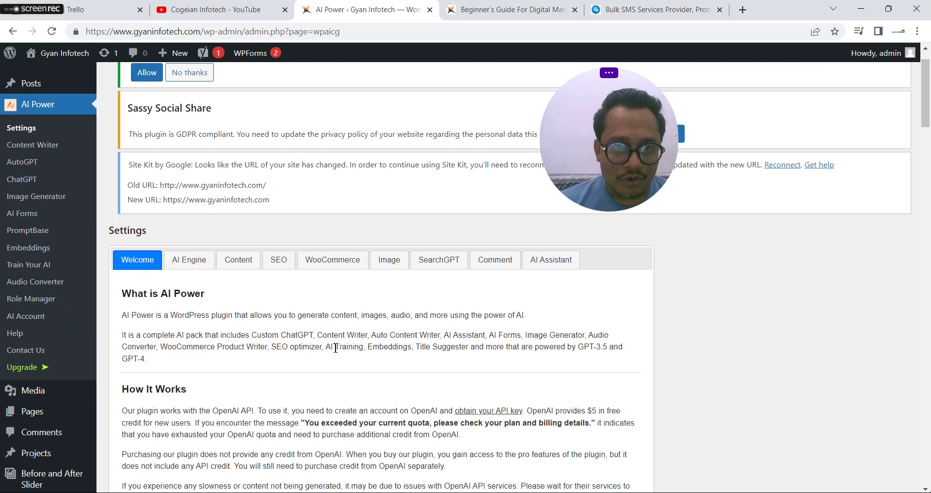
{"action": "left_click", "coordinate": [192, 262]}
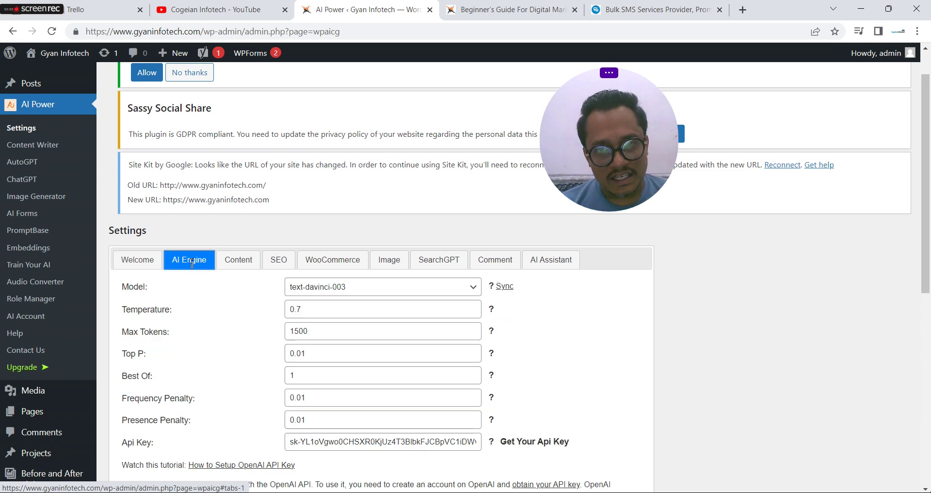
{"action": "scroll", "coordinate": [679, 266], "scroll_direction": "down", "scroll_amount": 1}
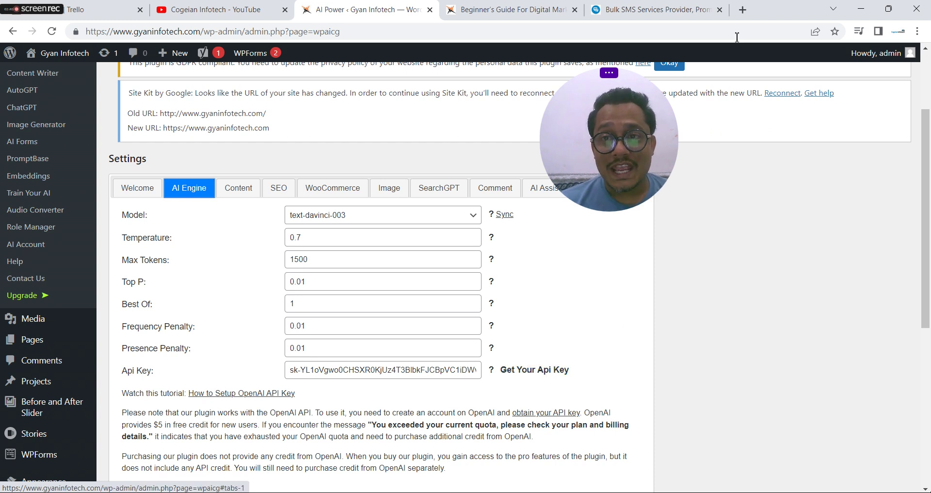
Open Google in a new browser tab beside the YouTube channel and search for "chatgpt".
{"action": "left_click", "coordinate": [742, 10]}
{"action": "left_click_drag", "start_coordinate": [746, 17], "coordinate": [367, 17]}
{"action": "type", "text": "g"}
{"action": "key", "text": "Return"}
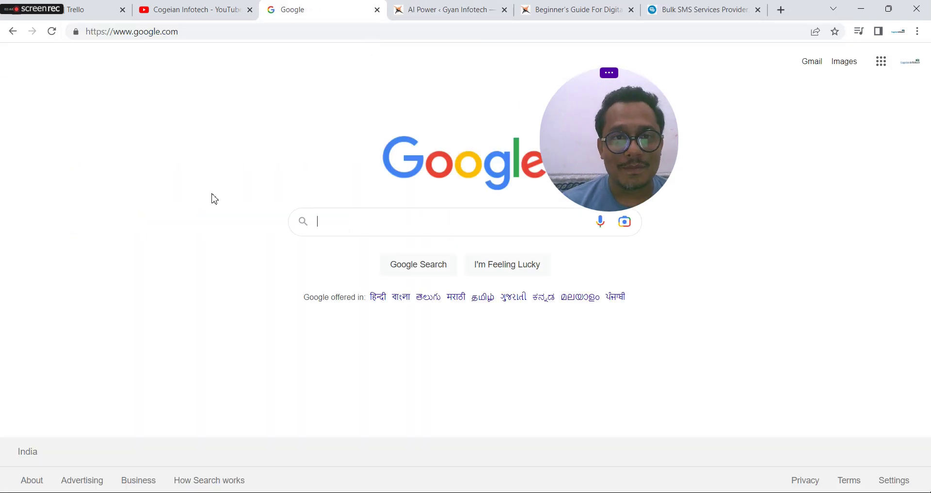
{"action": "type", "text": "chat"}
{"action": "key", "text": "Down"}
{"action": "key", "text": "Down"}
{"action": "key", "text": "Down"}
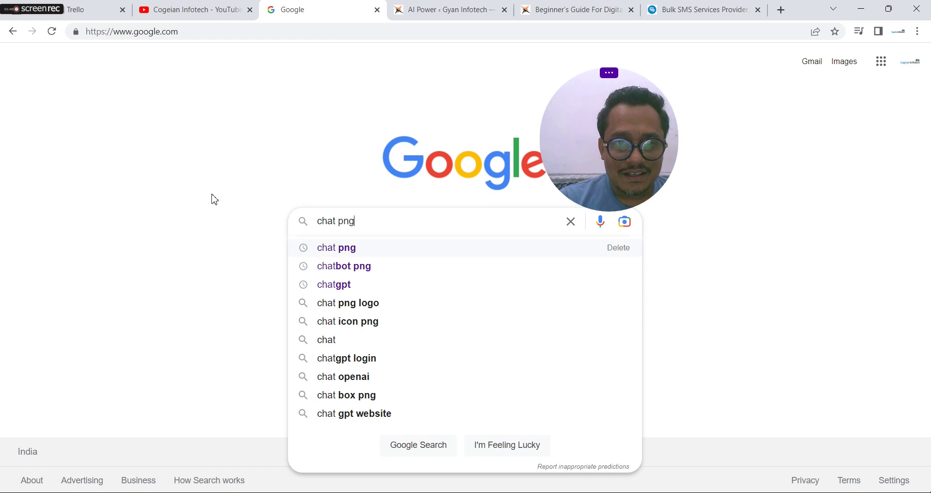
{"action": "key", "text": "Return"}
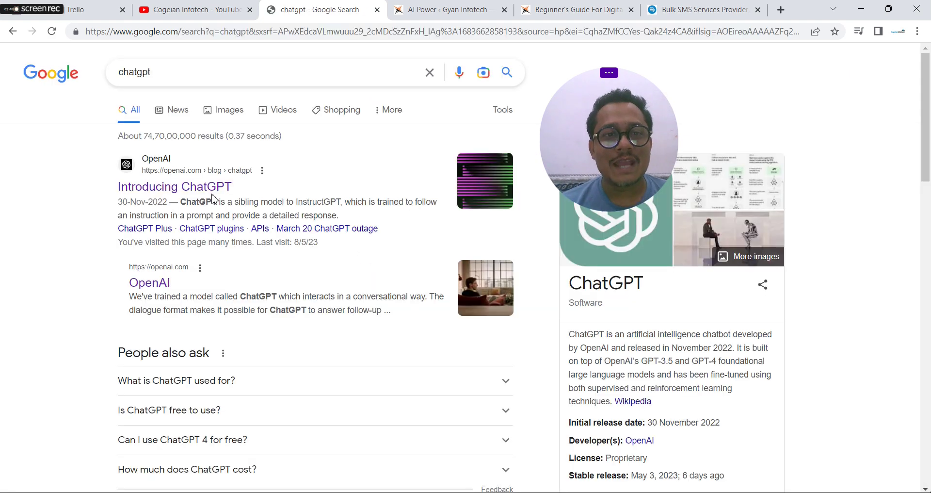
Open ChatGPT from OpenAI's Introducing ChatGPT page to check the account login, and close both OpenAI tabs.
{"action": "left_click", "coordinate": [204, 190]}
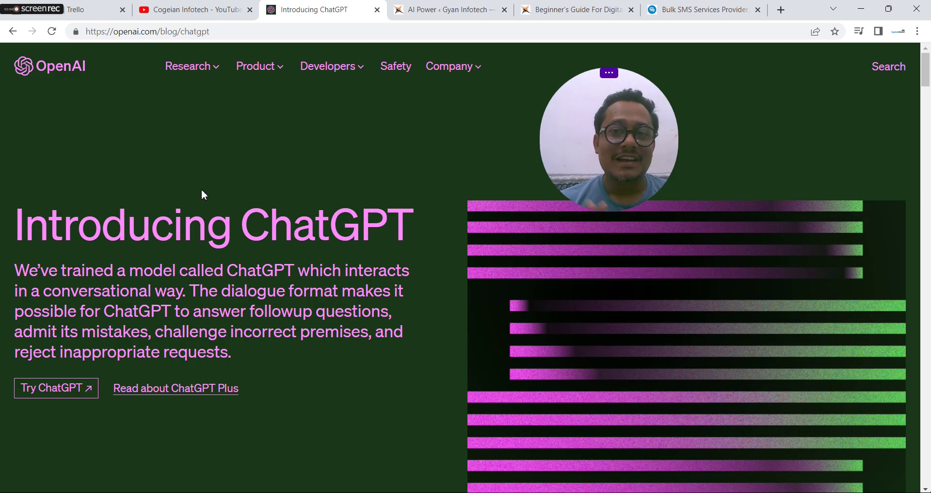
{"action": "left_click", "coordinate": [49, 390]}
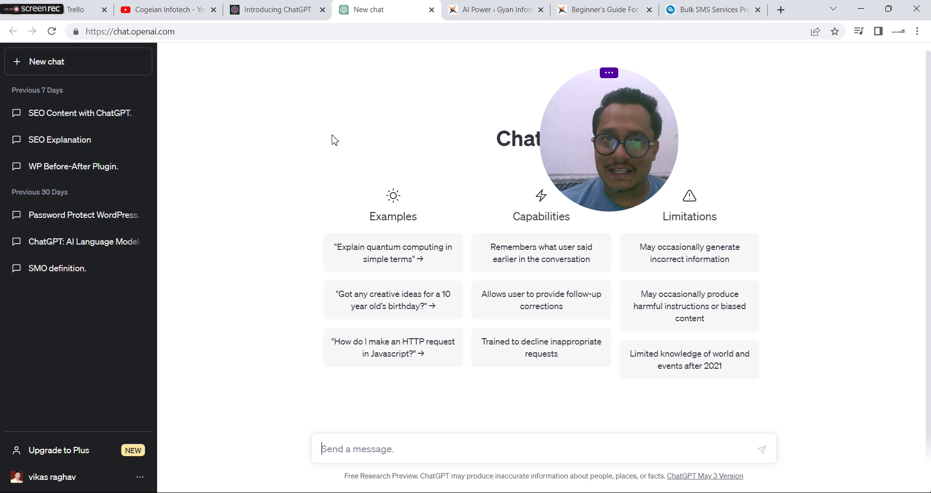
{"action": "left_click", "coordinate": [322, 10]}
{"action": "left_click", "coordinate": [322, 10]}
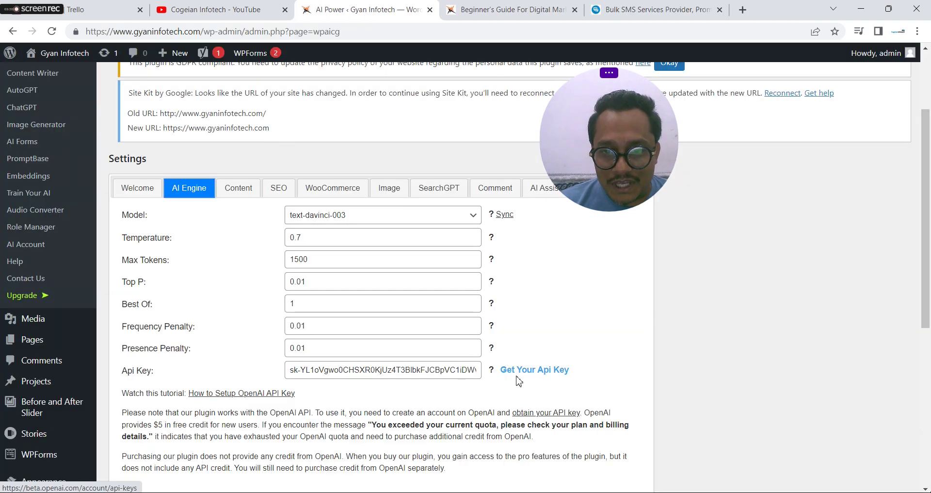
Open the OpenAI API keys page from the plugin settings, and create and copy a new unnamed secret key.
{"action": "left_click", "coordinate": [545, 374]}
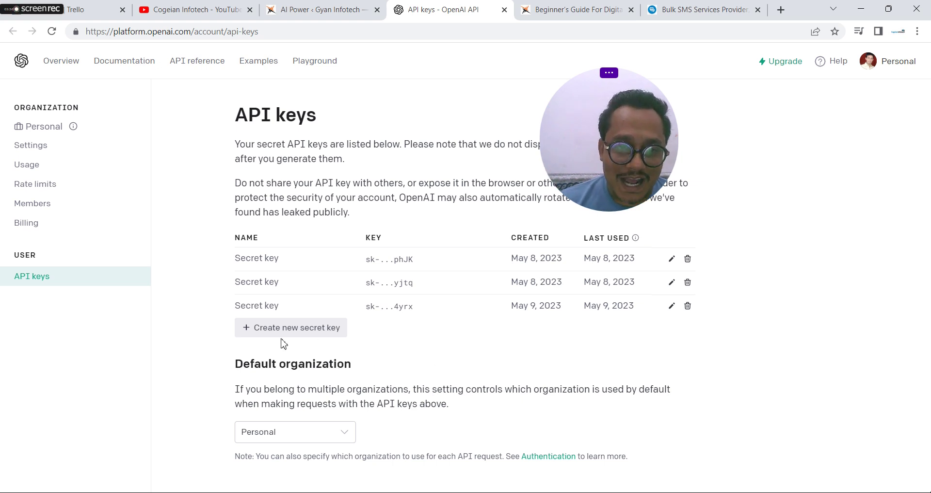
{"action": "left_click", "coordinate": [312, 331]}
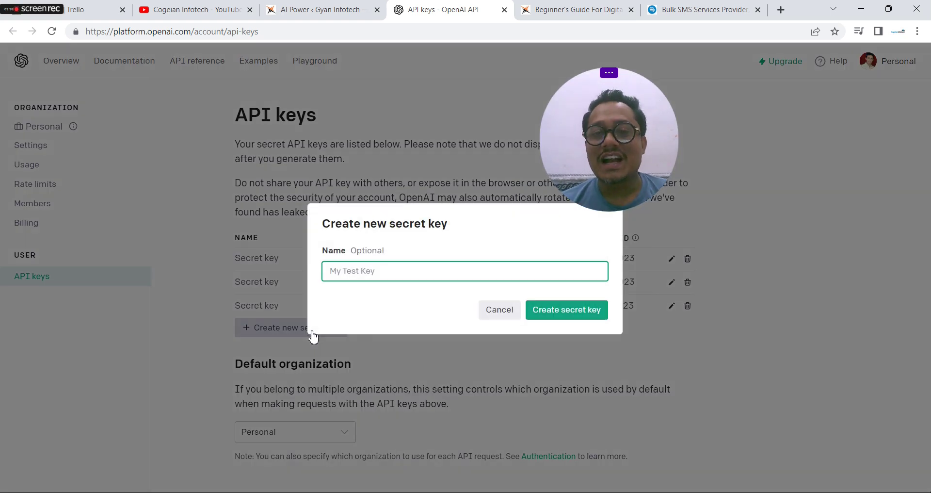
{"action": "left_click", "coordinate": [564, 314]}
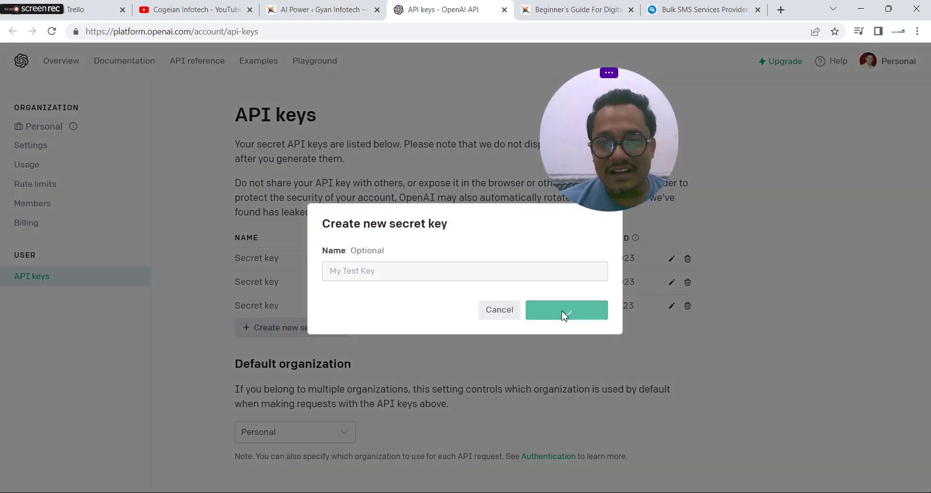
{"action": "left_click", "coordinate": [597, 291]}
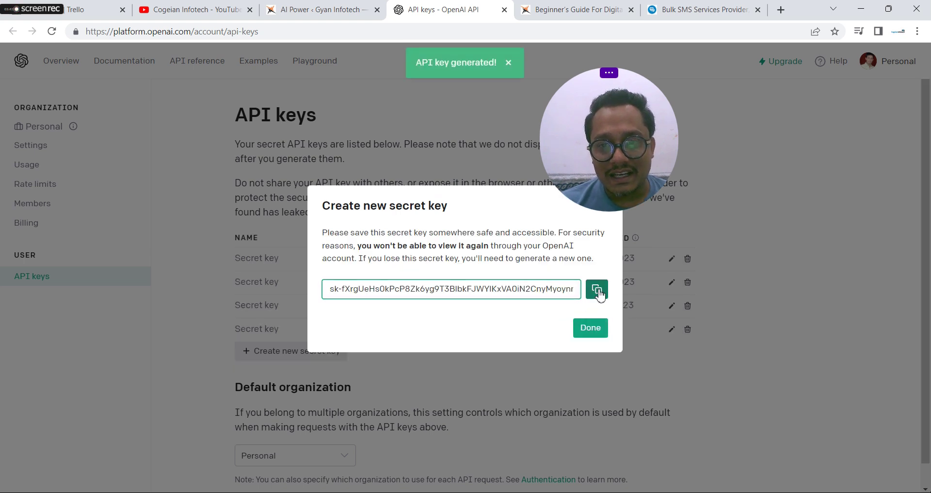
{"action": "left_click", "coordinate": [597, 291]}
Replace the API key in the AI Engine settings with the copied OpenAI secret key and save the settings.
{"action": "left_click", "coordinate": [320, 10]}
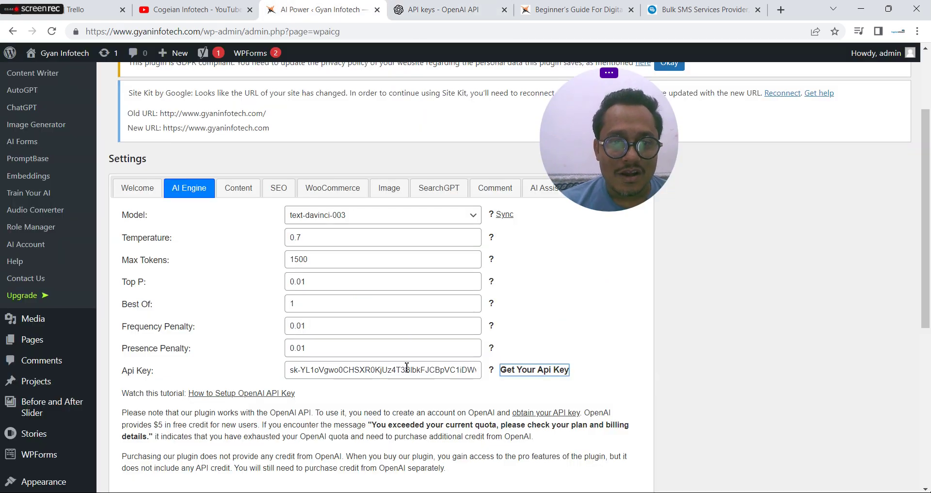
{"action": "left_click", "coordinate": [378, 371]}
{"action": "key", "text": "ctrl+a"}
{"action": "key", "text": "ctrl+v"}
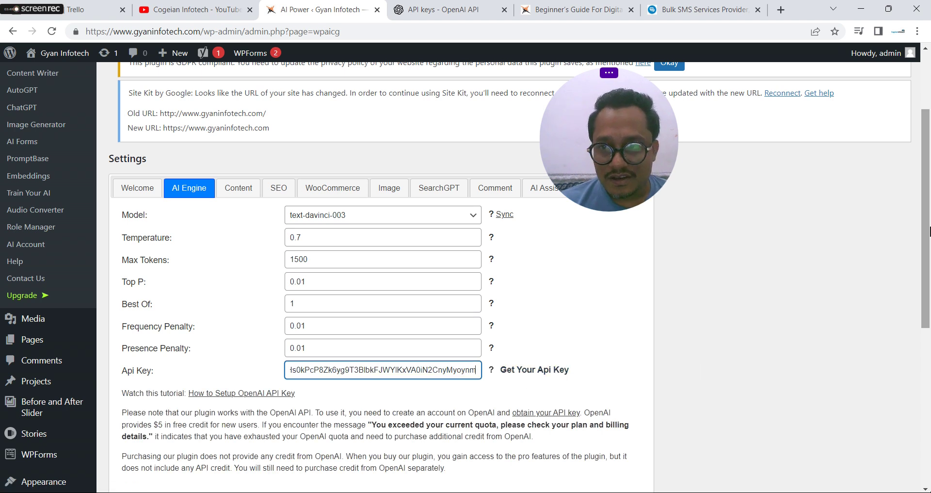
{"action": "scroll", "coordinate": [929, 232], "scroll_direction": "down", "scroll_amount": 5}
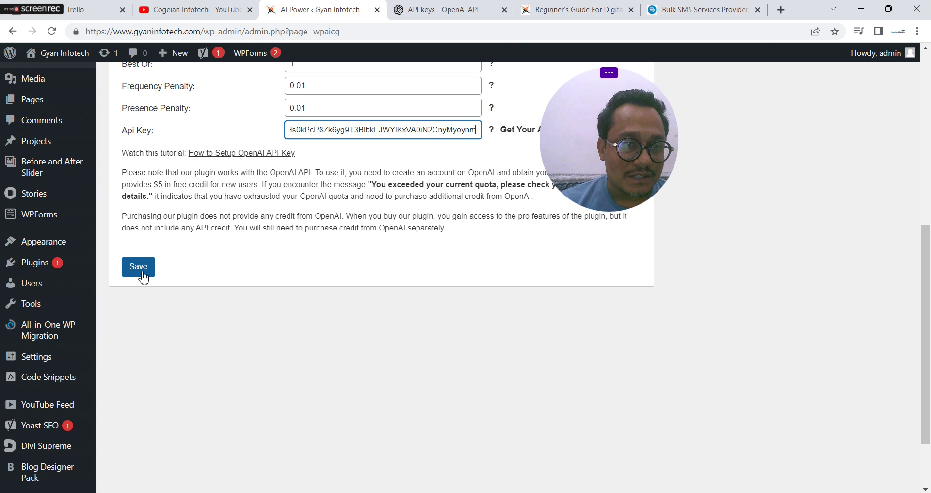
{"action": "left_click", "coordinate": [139, 267]}
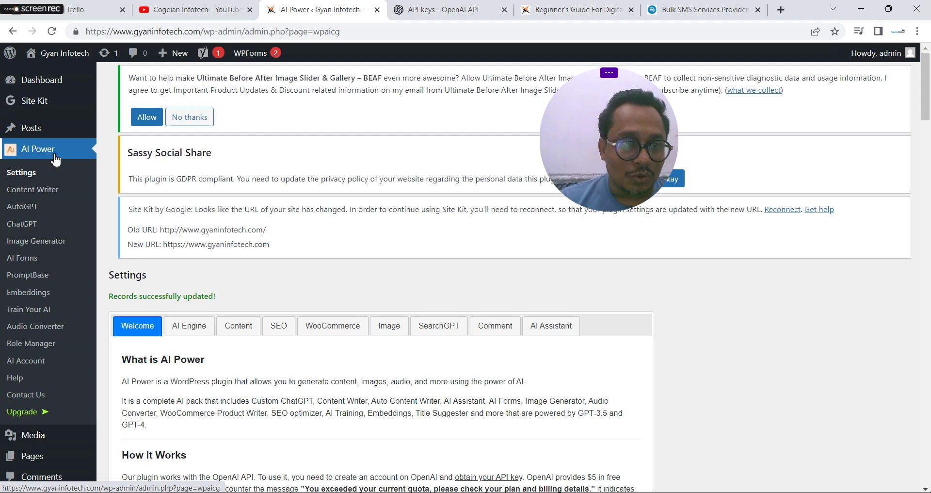
Open AI Power's ChatGPT widget settings and set Enable Widget to Yes.
{"action": "left_click", "coordinate": [30, 228]}
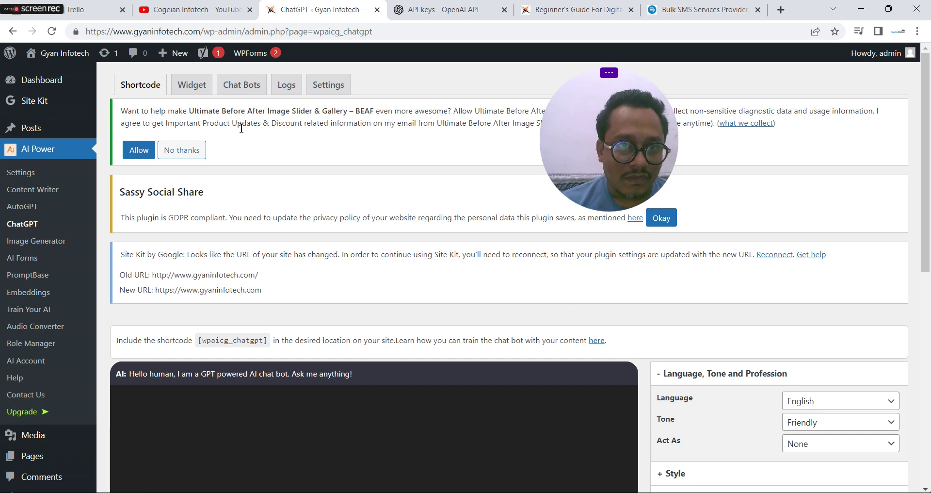
{"action": "left_click", "coordinate": [189, 90]}
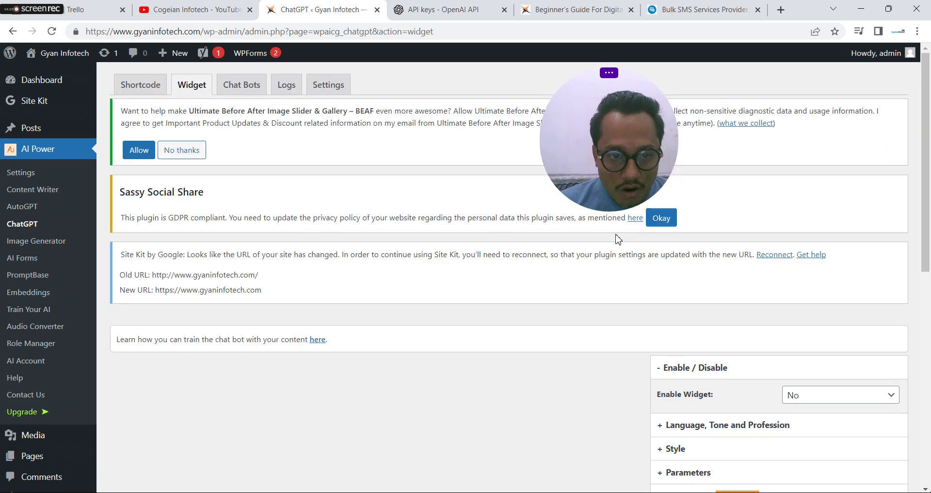
{"action": "left_click_drag", "start_coordinate": [928, 156], "coordinate": [929, 228]}
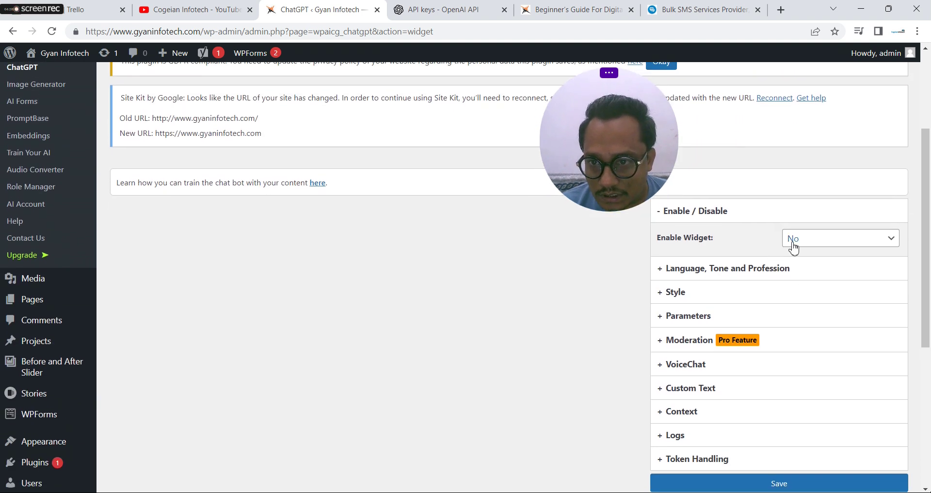
{"action": "left_click", "coordinate": [792, 239]}
{"action": "left_click", "coordinate": [798, 265]}
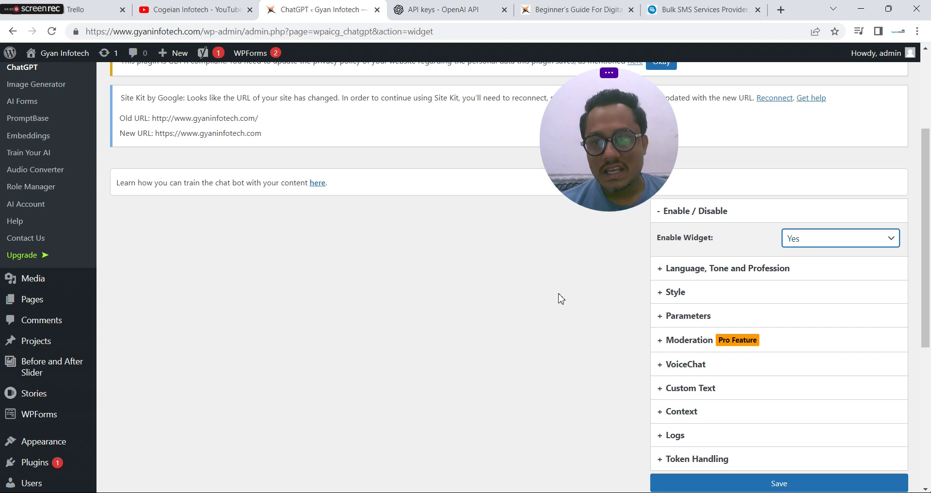
{"action": "scroll", "coordinate": [742, 266], "scroll_direction": "down", "scroll_amount": 1}
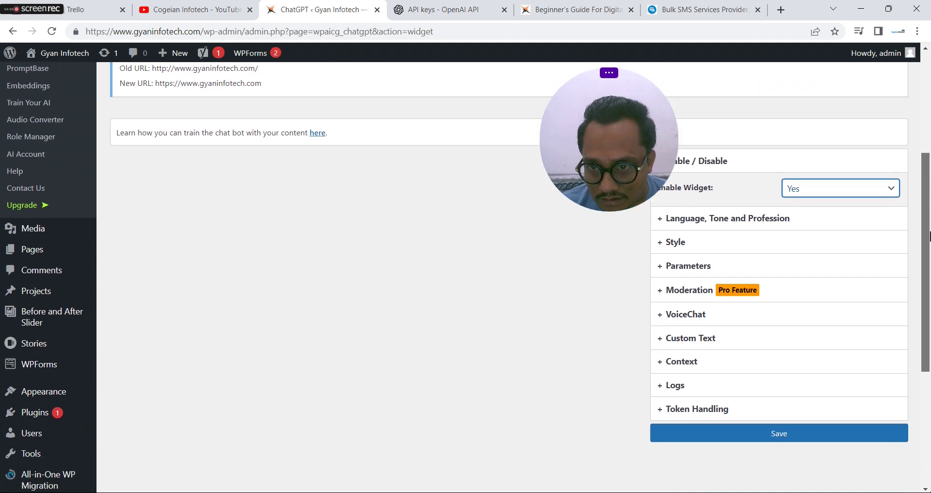
Upload the chatcoin-chat-logo image from the Desktop and use it as the widget's custom icon in the Style settings.
{"action": "left_click", "coordinate": [701, 218]}
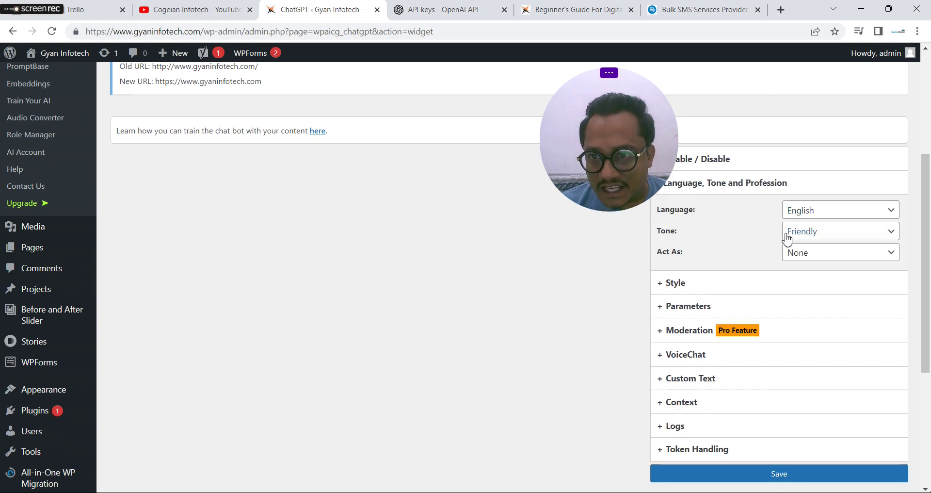
{"action": "left_click", "coordinate": [728, 283]}
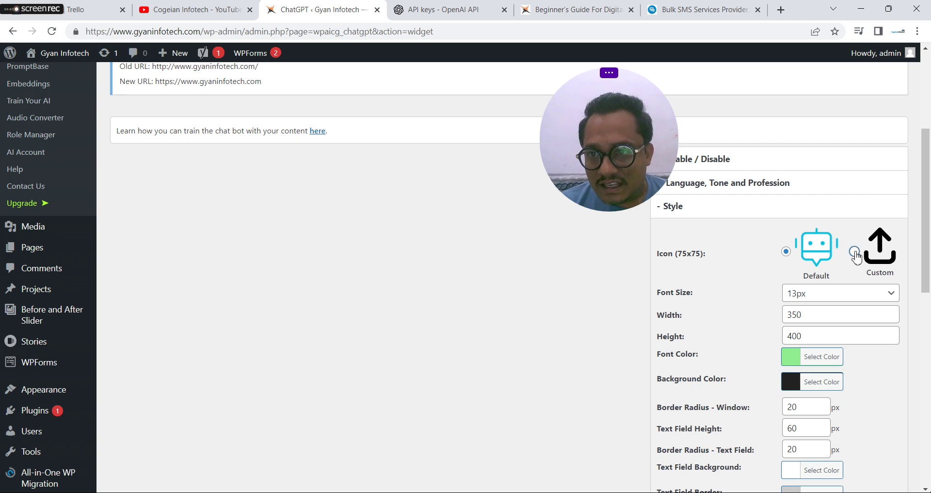
{"action": "left_click", "coordinate": [875, 257]}
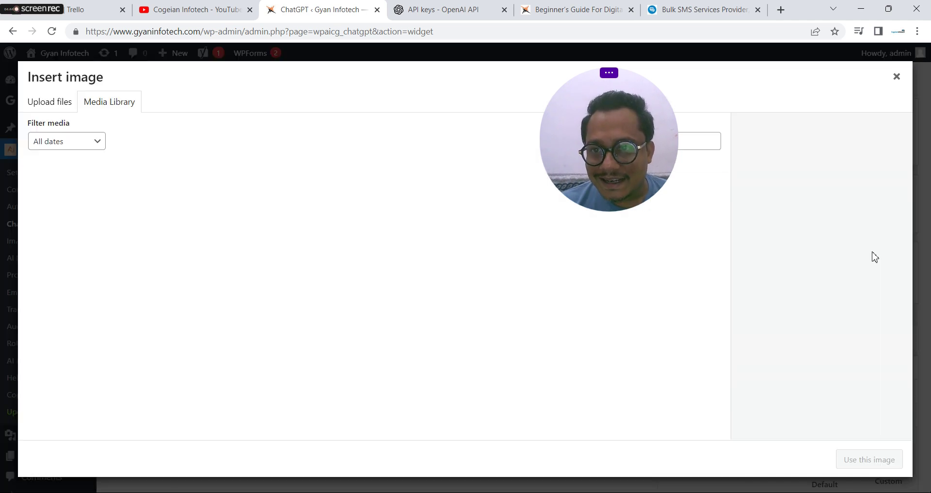
{"action": "left_click", "coordinate": [51, 105]}
{"action": "left_click", "coordinate": [450, 284]}
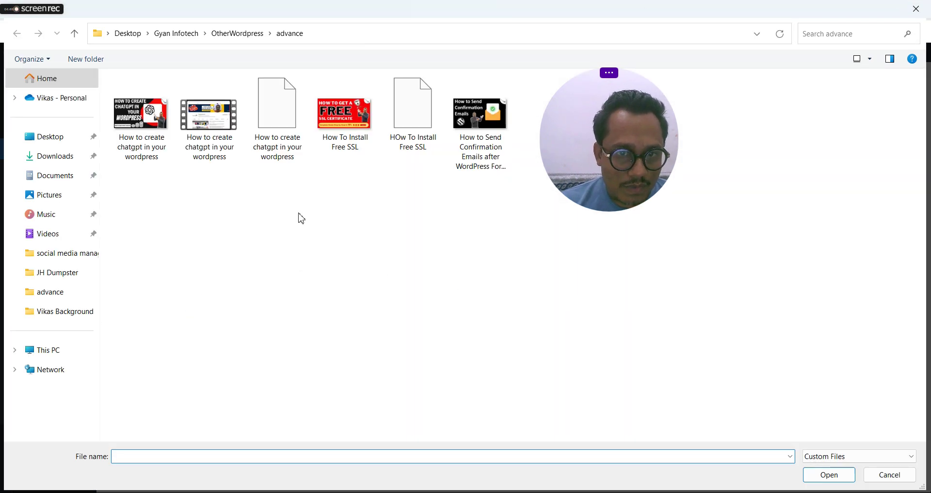
{"action": "left_click", "coordinate": [58, 137]}
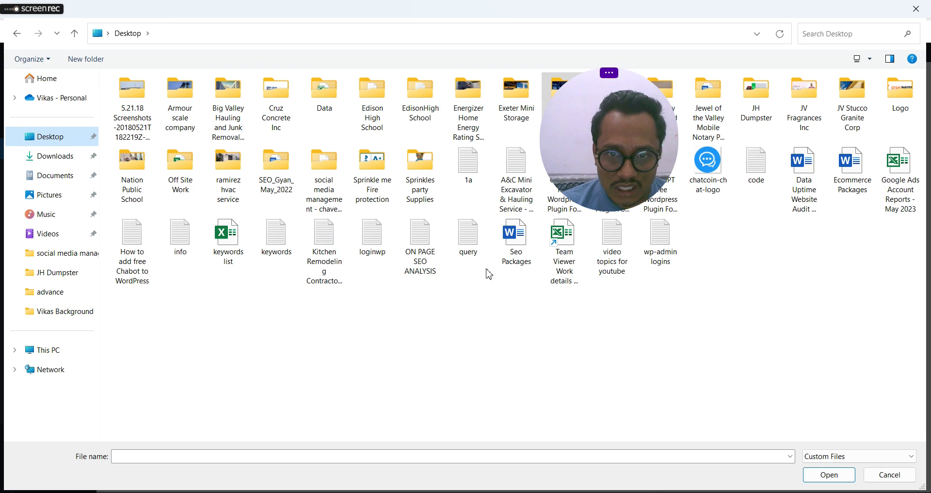
{"action": "double_click", "coordinate": [692, 188]}
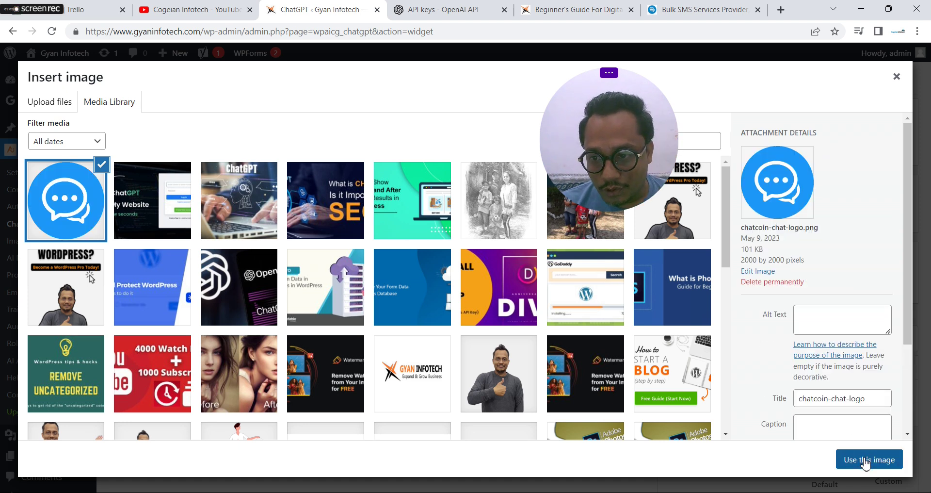
{"action": "left_click", "coordinate": [866, 460]}
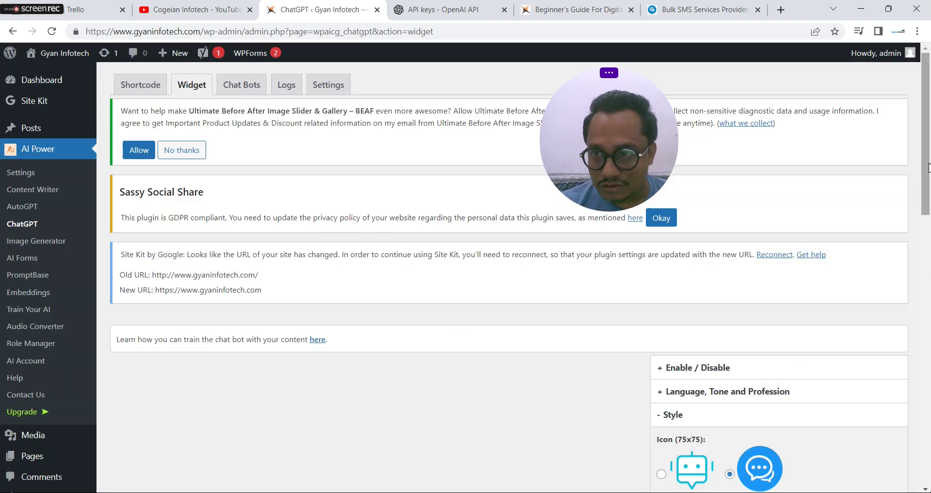
Enable Use Avatars in the widget's Style settings.
{"action": "scroll", "coordinate": [929, 220], "scroll_direction": "down", "scroll_amount": 5}
{"action": "scroll", "coordinate": [929, 250], "scroll_direction": "down", "scroll_amount": 1}
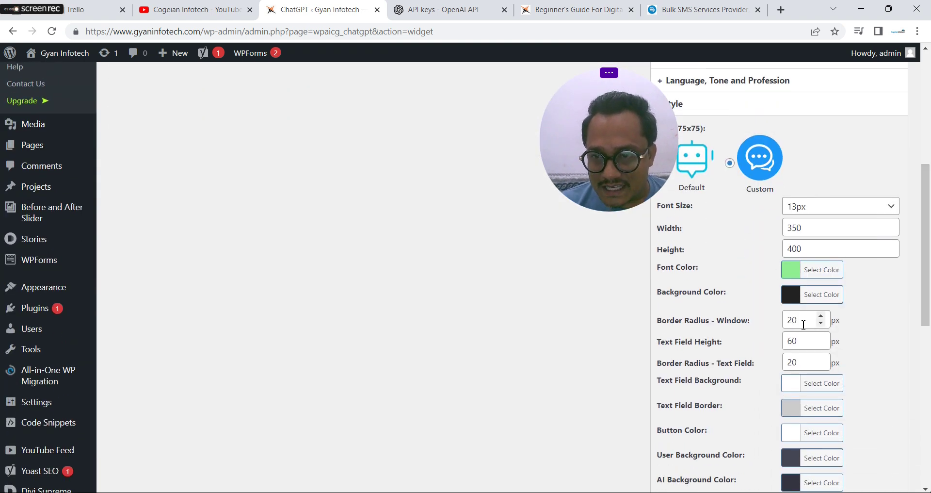
{"action": "scroll", "coordinate": [928, 252], "scroll_direction": "down", "scroll_amount": 2}
{"action": "scroll", "coordinate": [929, 270], "scroll_direction": "down", "scroll_amount": 2}
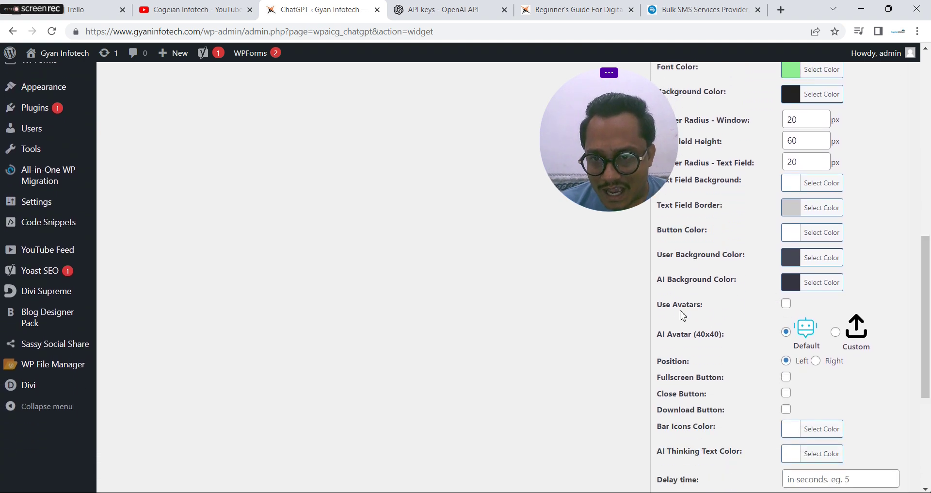
{"action": "left_click", "coordinate": [786, 306]}
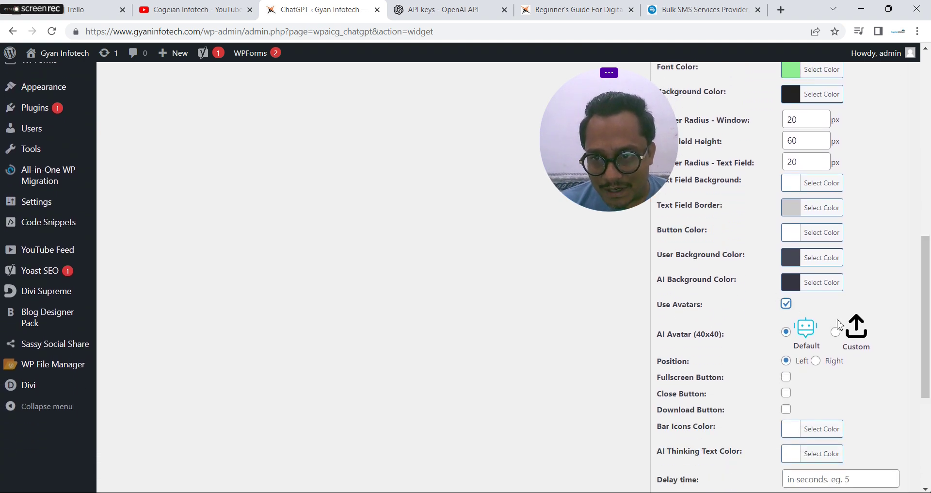
Upload IMG-20221212-WA0017-removebg-preview from the background-photos folder under Videos Tips-- and use it as the custom AI avatar.
{"action": "left_click", "coordinate": [855, 330]}
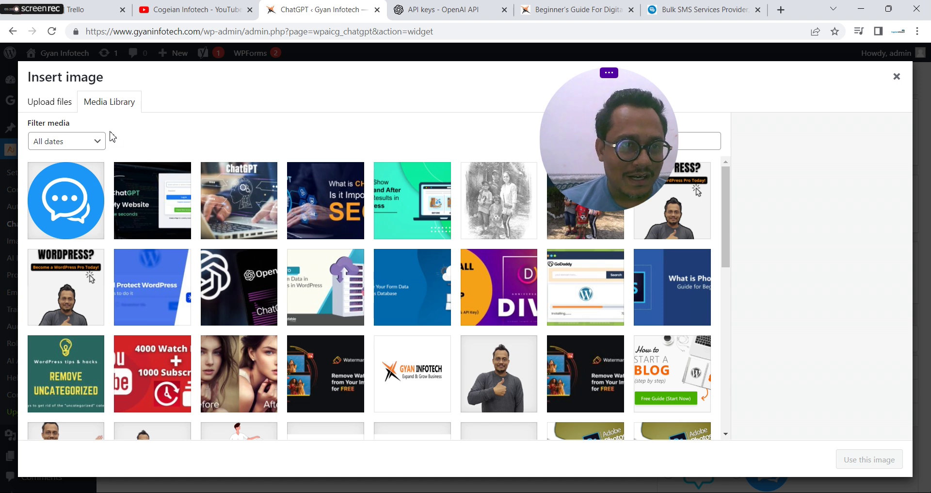
{"action": "left_click", "coordinate": [54, 105]}
{"action": "left_click", "coordinate": [472, 276]}
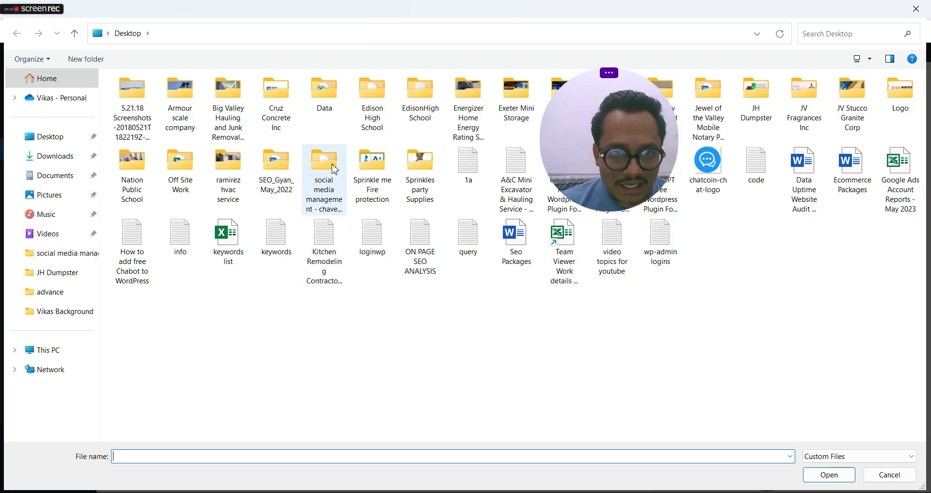
{"action": "left_click_drag", "start_coordinate": [616, 146], "coordinate": [791, 275]}
{"action": "double_click", "coordinate": [562, 93]}
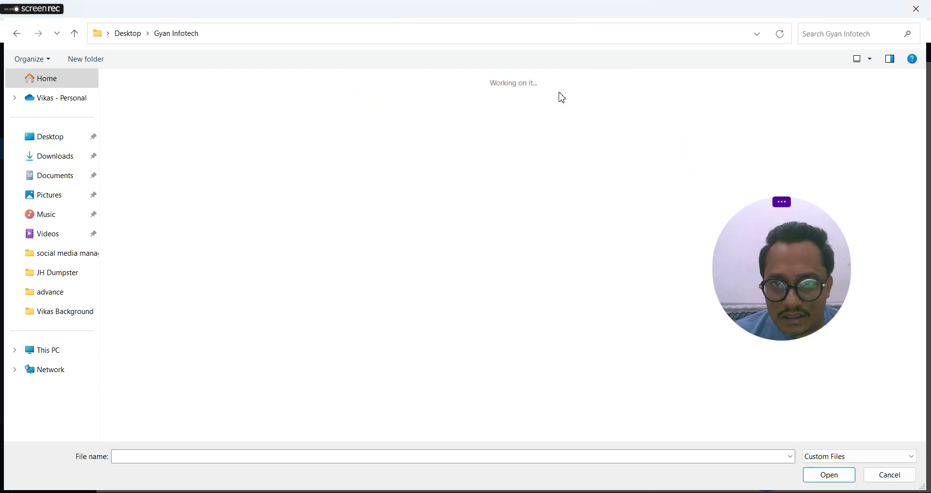
{"action": "double_click", "coordinate": [524, 126]}
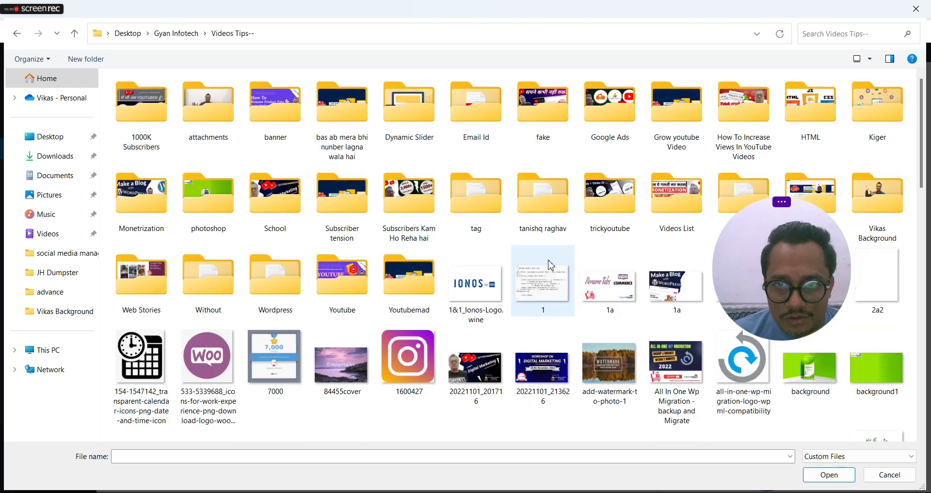
{"action": "double_click", "coordinate": [865, 201]}
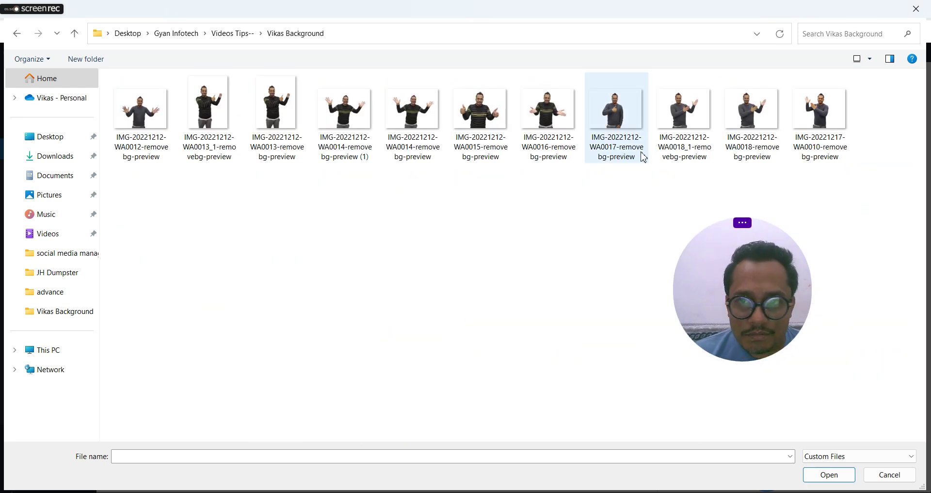
{"action": "left_click", "coordinate": [618, 122]}
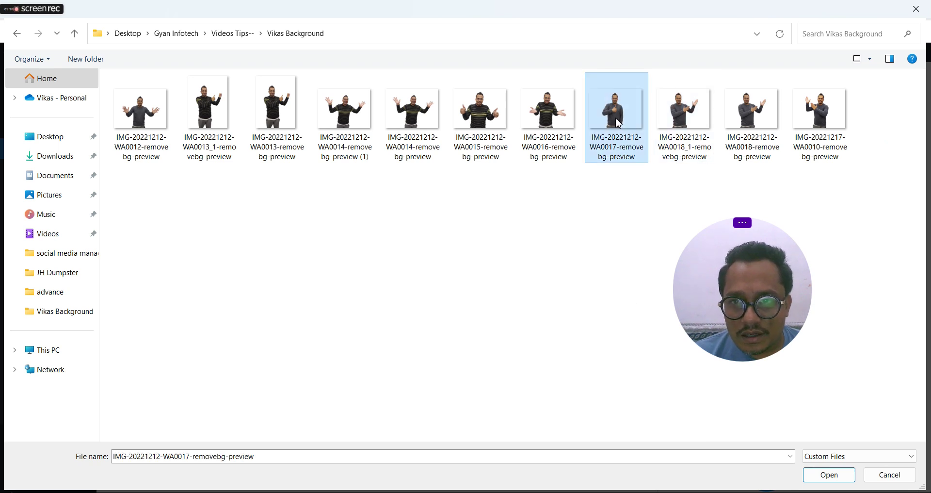
{"action": "left_click", "coordinate": [829, 474]}
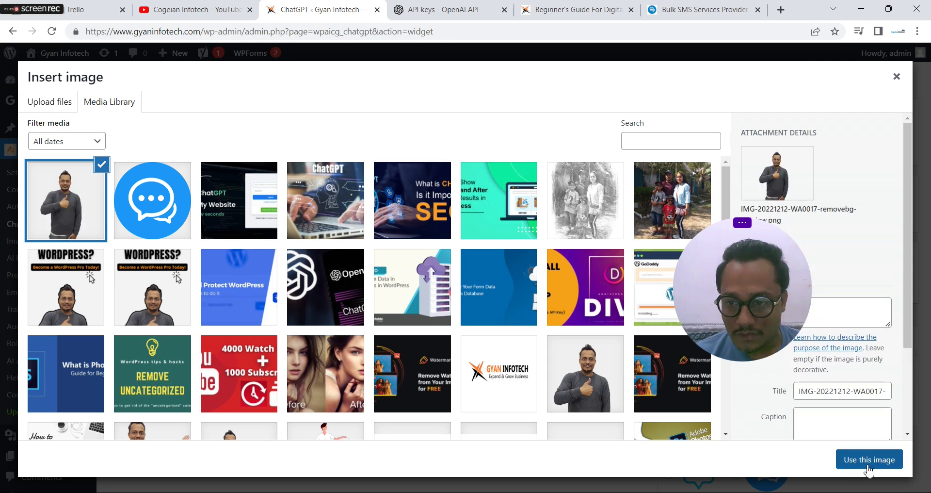
{"action": "left_click", "coordinate": [868, 463]}
{"action": "left_click_drag", "start_coordinate": [728, 308], "coordinate": [534, 253]}
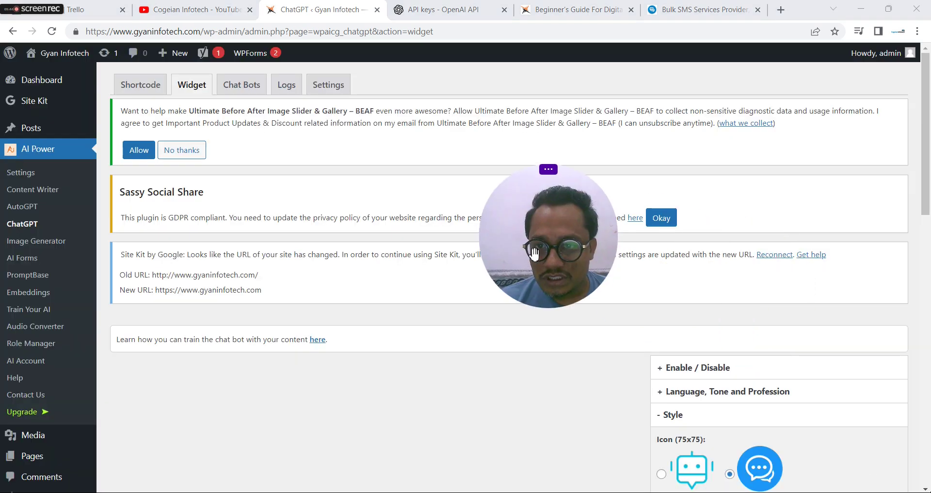
Enable Speech to Text in the VoiceChat settings and save the widget settings.
{"action": "left_click_drag", "start_coordinate": [929, 169], "coordinate": [929, 421]}
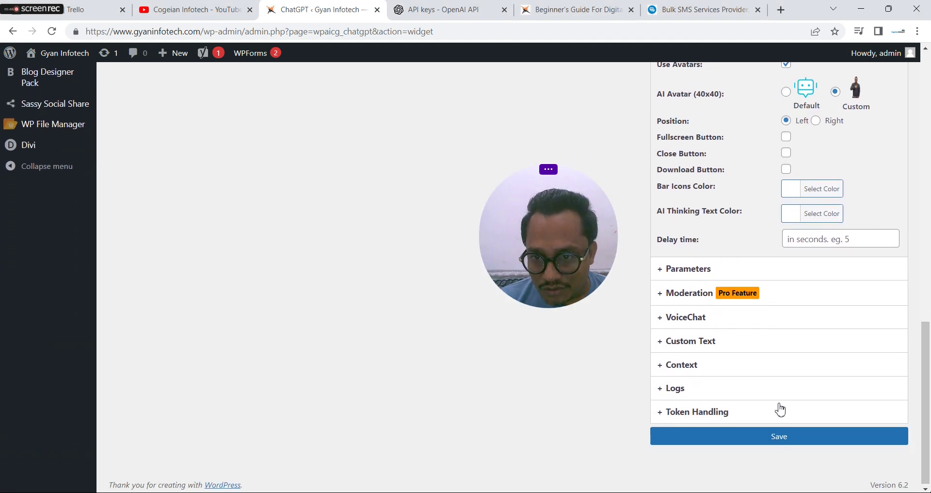
{"action": "left_click", "coordinate": [683, 319]}
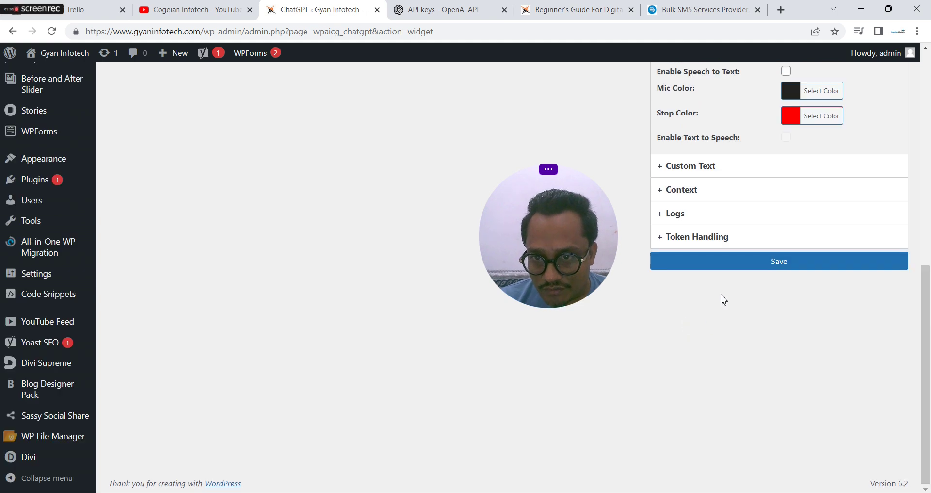
{"action": "left_click_drag", "start_coordinate": [925, 369], "coordinate": [926, 341]}
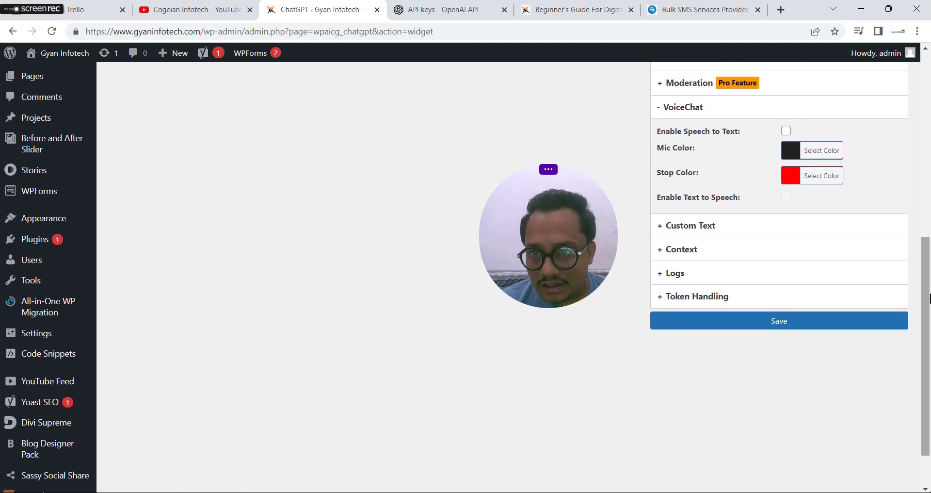
{"action": "left_click", "coordinate": [785, 130]}
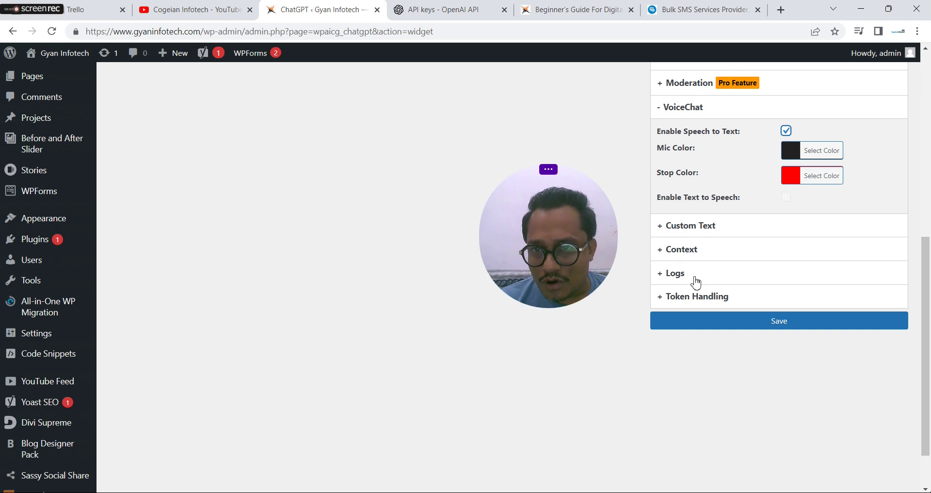
{"action": "left_click", "coordinate": [738, 326]}
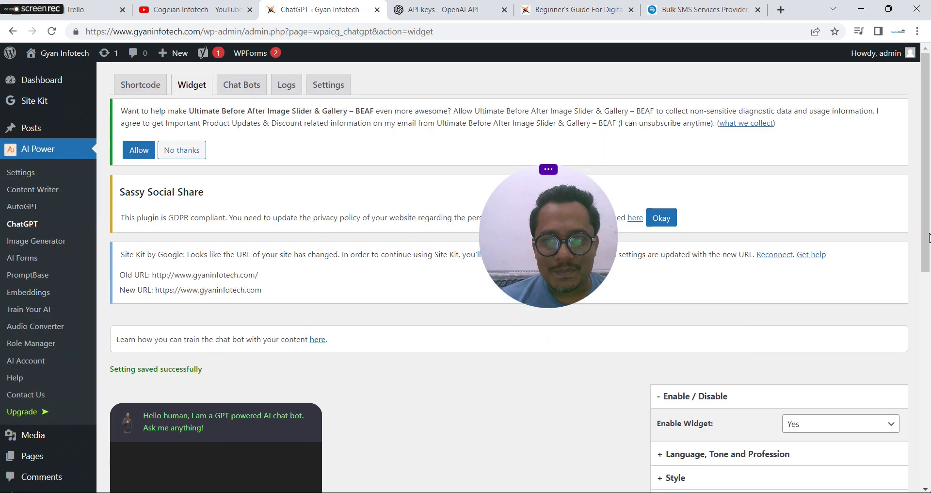
Test the chat widget preview by sending the message "hello".
{"action": "scroll", "coordinate": [929, 292], "scroll_direction": "down", "scroll_amount": 5}
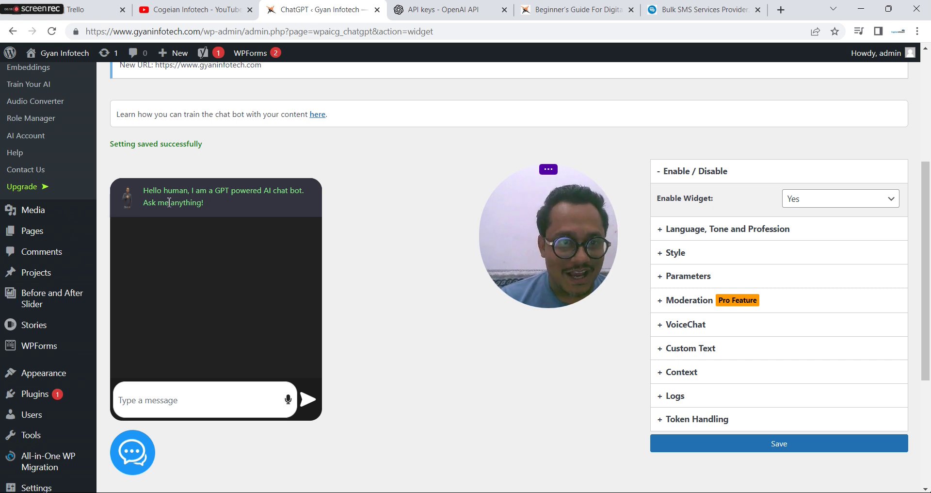
{"action": "left_click", "coordinate": [152, 399]}
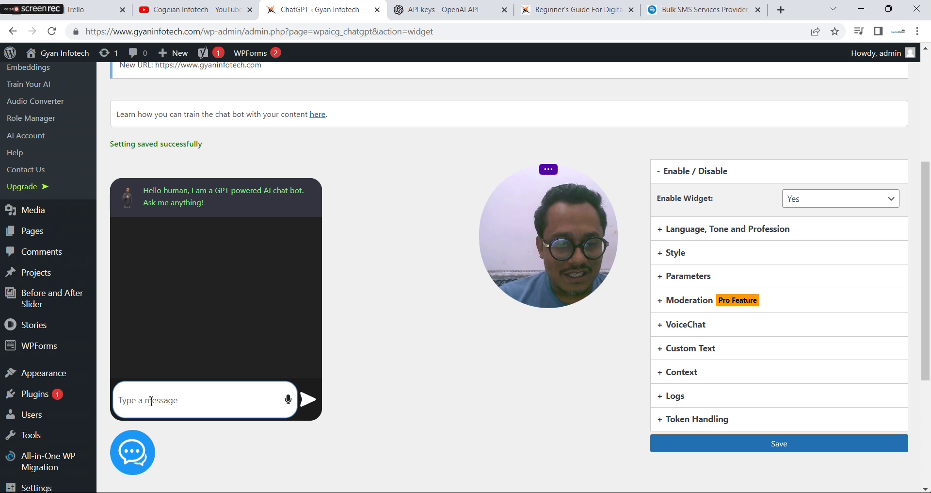
{"action": "type", "text": "hello"}
{"action": "key", "text": "Return"}
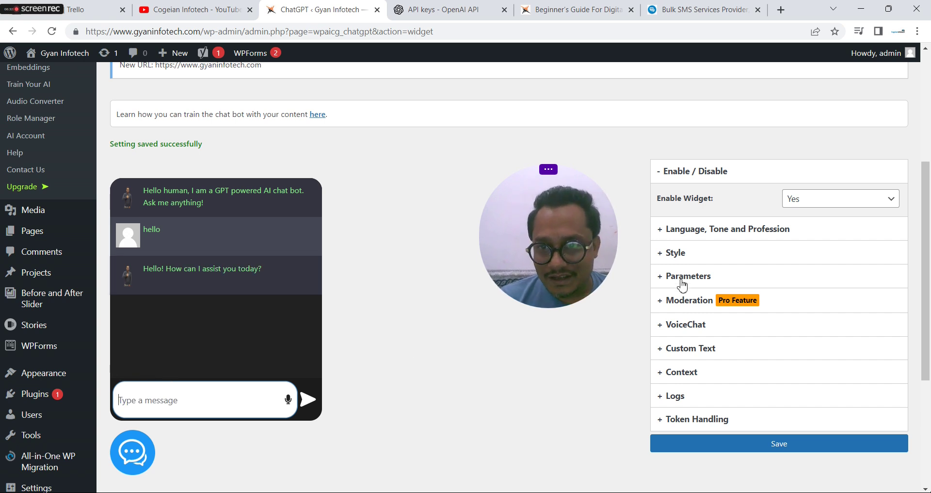
Set the AI Name to "Gyan Infotech" in the widget's Custom Text settings.
{"action": "scroll", "coordinate": [913, 233], "scroll_direction": "down", "scroll_amount": 1}
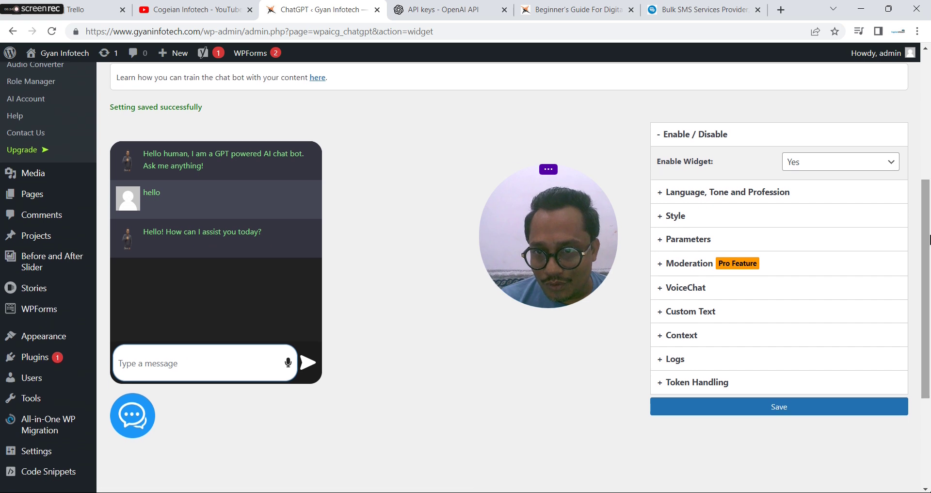
{"action": "left_click", "coordinate": [694, 239]}
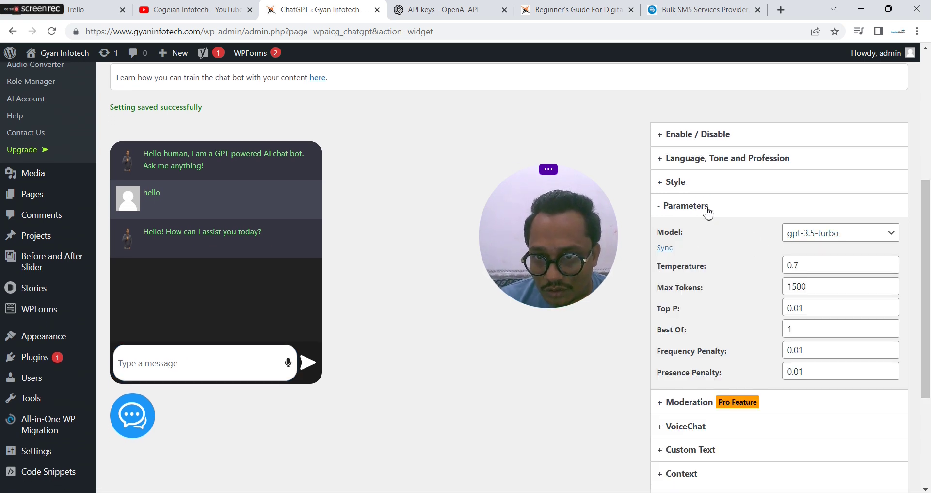
{"action": "left_click_drag", "start_coordinate": [928, 227], "coordinate": [929, 313]}
{"action": "left_click", "coordinate": [712, 295]}
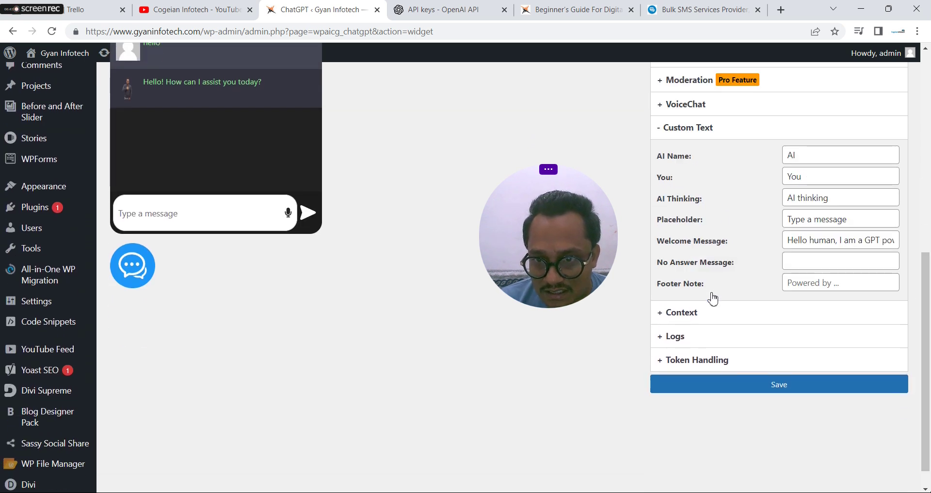
{"action": "left_click_drag", "start_coordinate": [807, 154], "coordinate": [752, 162]}
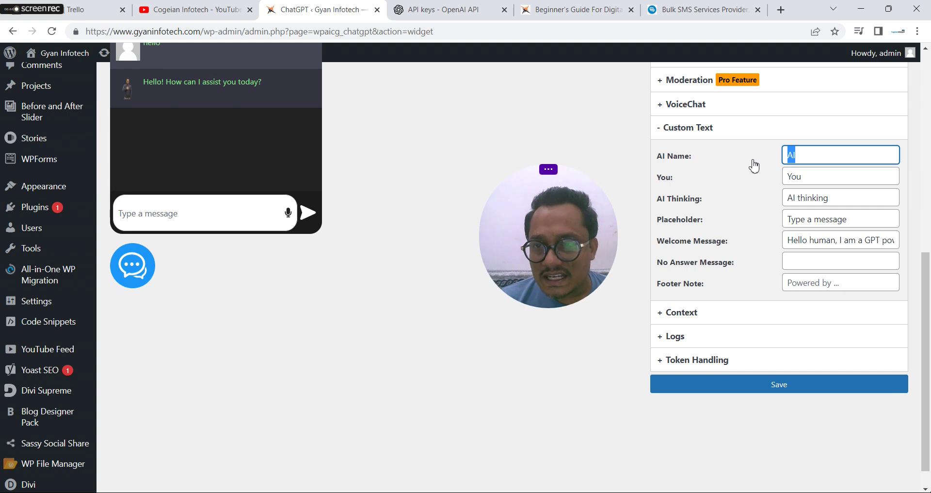
{"action": "type", "text": "Gyan Infotech"}
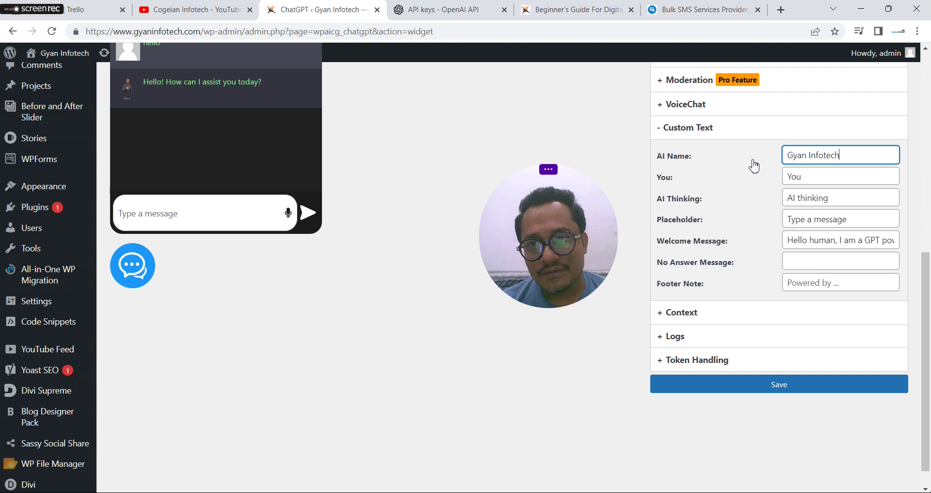
Replace the AI Thinking text with "Typing..." in the Custom Text settings.
{"action": "left_click", "coordinate": [837, 199]}
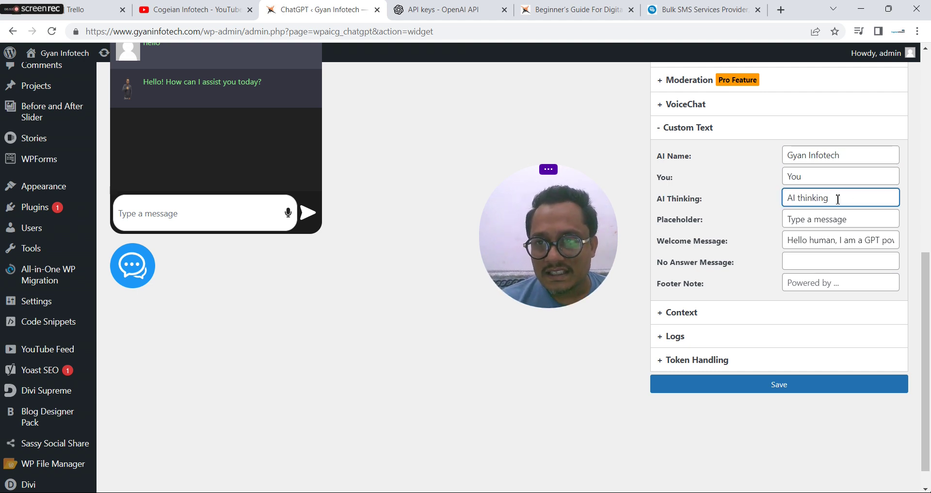
{"action": "key", "text": "BackSpace"}
{"action": "key", "text": "BackSpace"}
{"action": "key", "text": "BackSpace"}
{"action": "key", "text": "BackSpace"}
{"action": "key", "text": "BackSpace"}
{"action": "key", "text": "BackSpace"}
{"action": "key", "text": "BackSpace"}
{"action": "key", "text": "BackSpace"}
{"action": "key", "text": "BackSpace"}
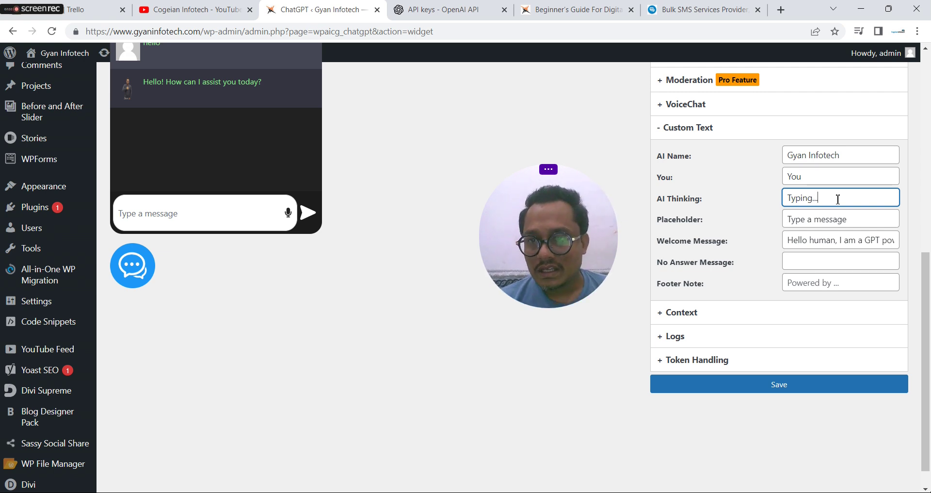
Compare the placeholder text with the chat widget on the Textbul website, and save the widget's Custom Text settings.
{"action": "left_click", "coordinate": [806, 222]}
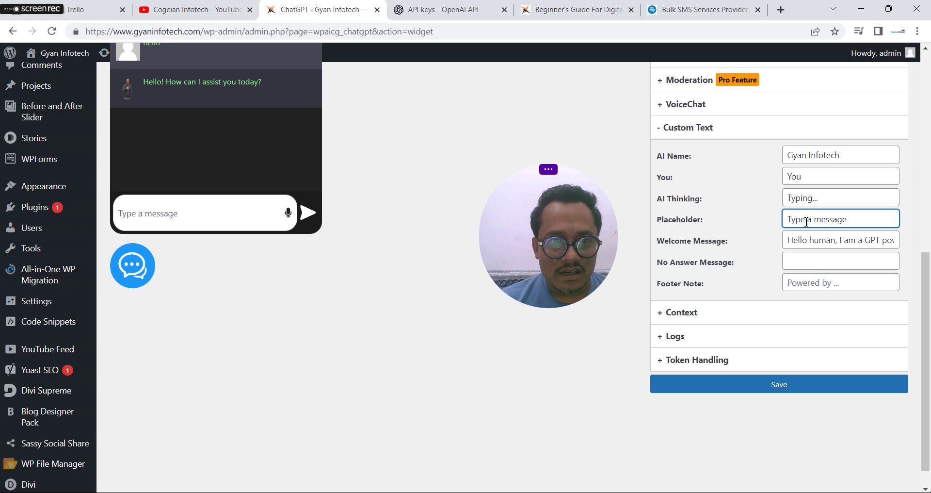
{"action": "left_click", "coordinate": [698, 10]}
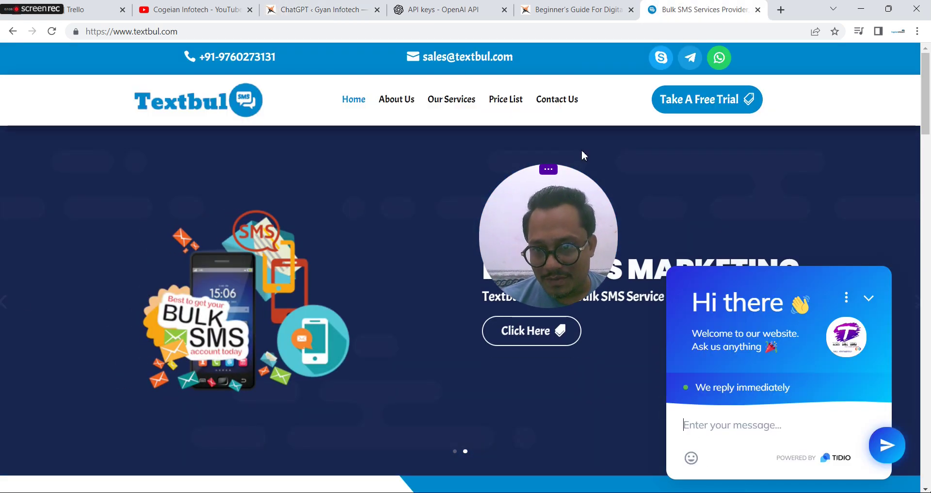
{"action": "left_click", "coordinate": [317, 10]}
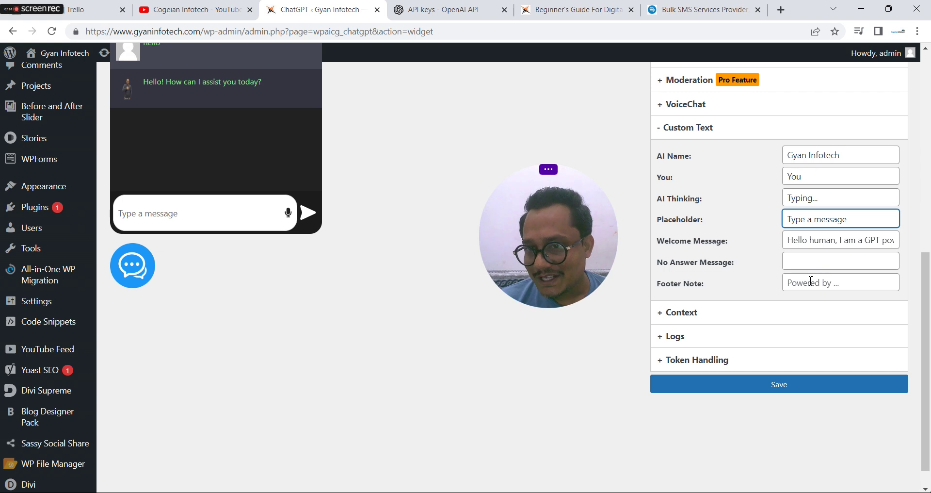
{"action": "left_click", "coordinate": [774, 388]}
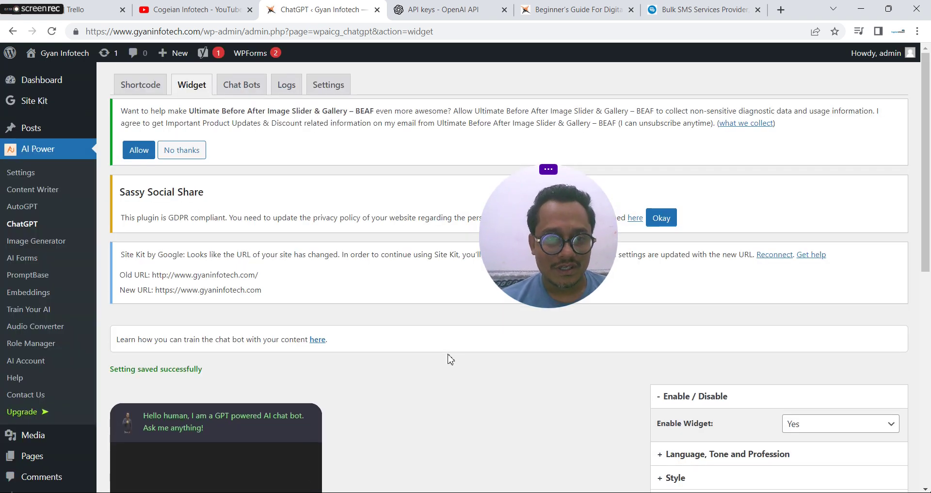
Review the widget's Token Handling and Context settings, keeping their current options, and save the widget settings.
{"action": "scroll", "coordinate": [791, 294], "scroll_direction": "down", "scroll_amount": 8}
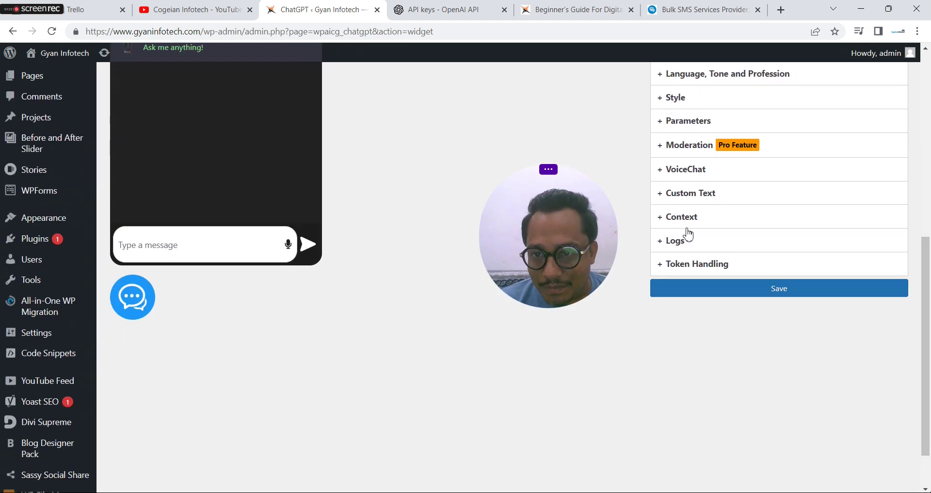
{"action": "left_click", "coordinate": [703, 263]}
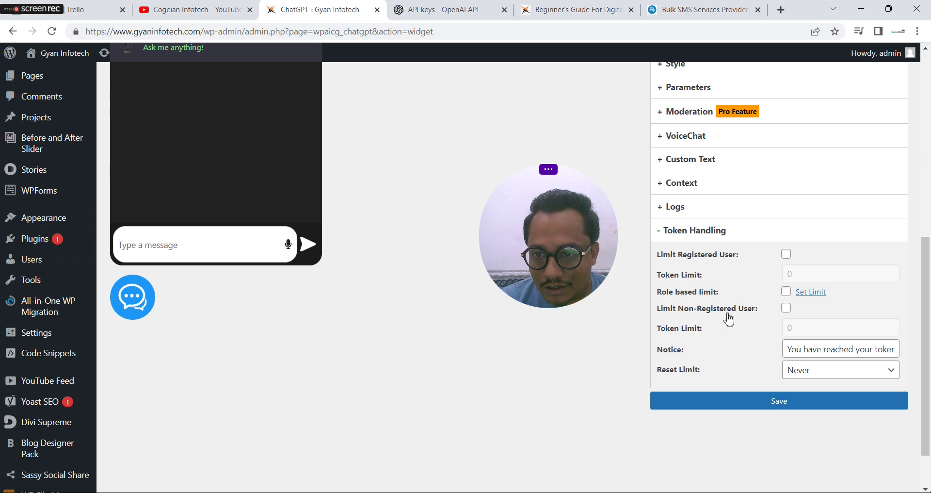
{"action": "scroll", "coordinate": [927, 297], "scroll_direction": "up", "scroll_amount": 2}
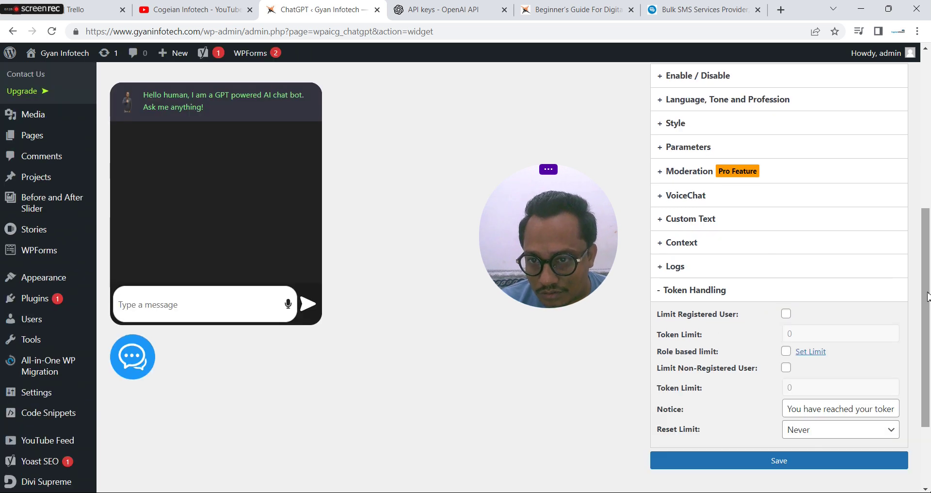
{"action": "left_click", "coordinate": [744, 268]}
{"action": "left_click", "coordinate": [718, 249]}
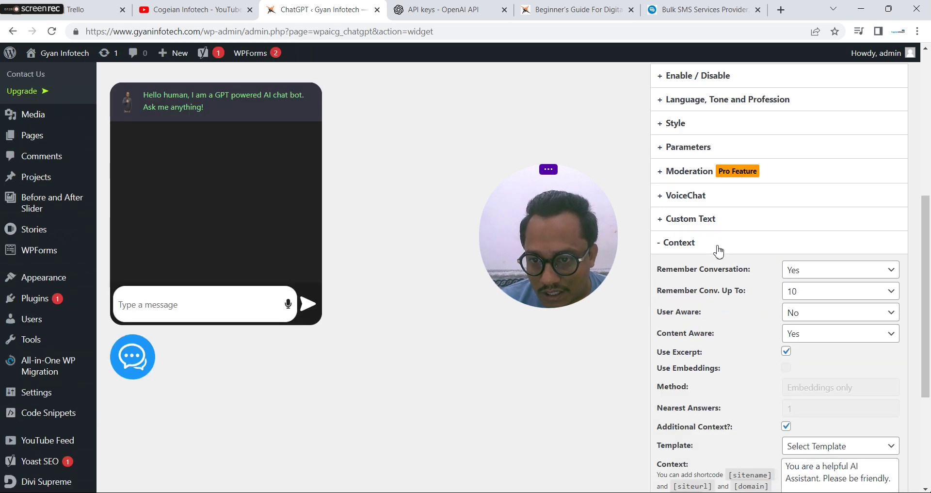
{"action": "scroll", "coordinate": [929, 359], "scroll_direction": "down", "scroll_amount": 4}
{"action": "left_click_drag", "start_coordinate": [929, 360], "coordinate": [921, 217]}
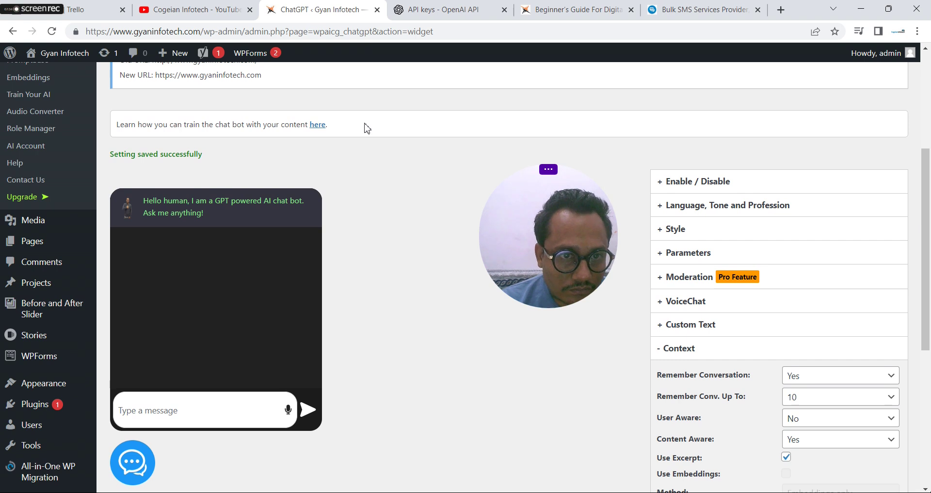
{"action": "left_click_drag", "start_coordinate": [926, 196], "coordinate": [929, 356]}
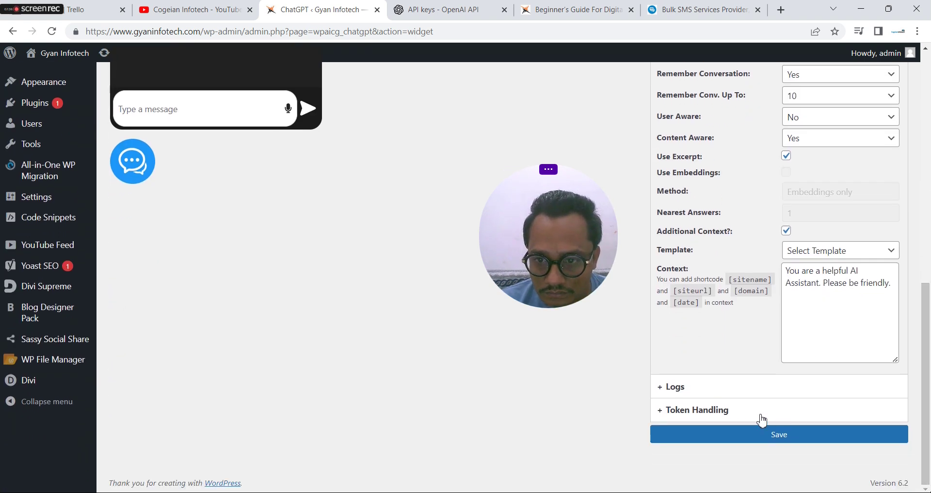
{"action": "left_click", "coordinate": [757, 435]}
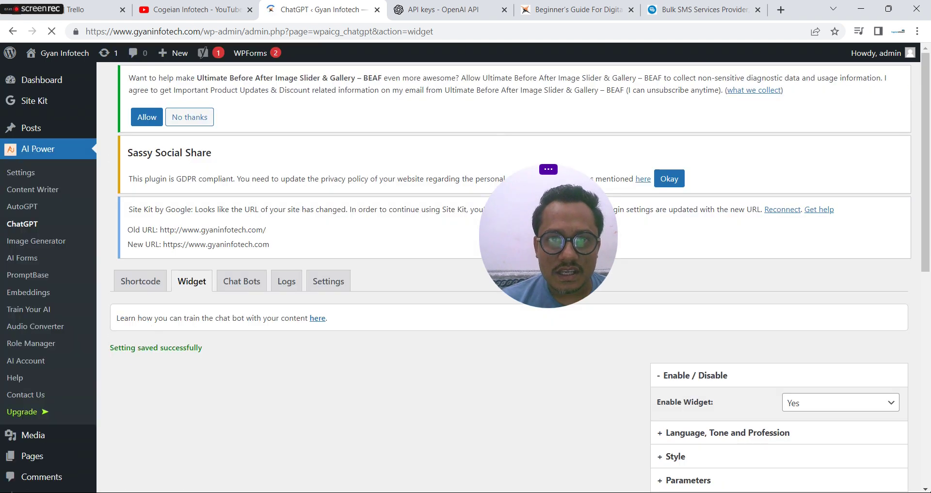
Reload the live Gyan Infotech homepage and open the chat widget behind the collapsible bar, ready for a message.
{"action": "left_click", "coordinate": [572, 10]}
{"action": "left_click", "coordinate": [512, 31]}
{"action": "key", "text": "Return"}
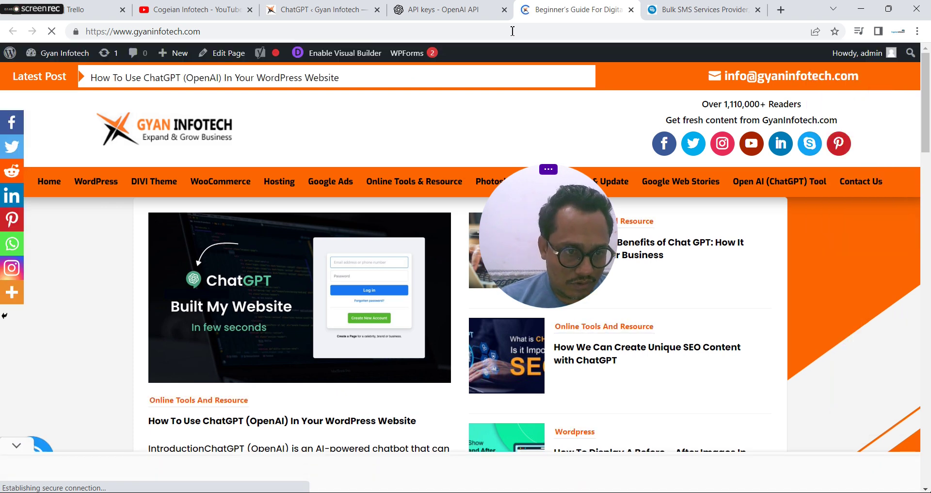
{"action": "left_click", "coordinate": [16, 436]}
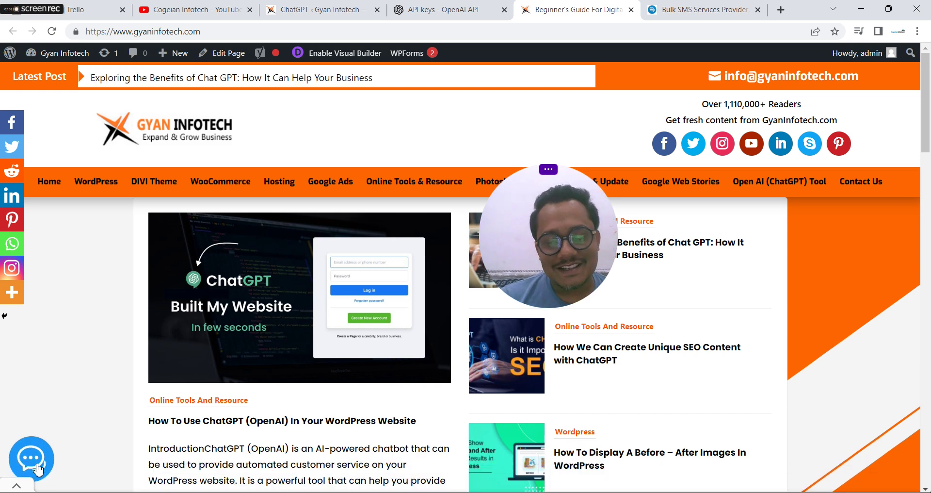
{"action": "left_click", "coordinate": [38, 468]}
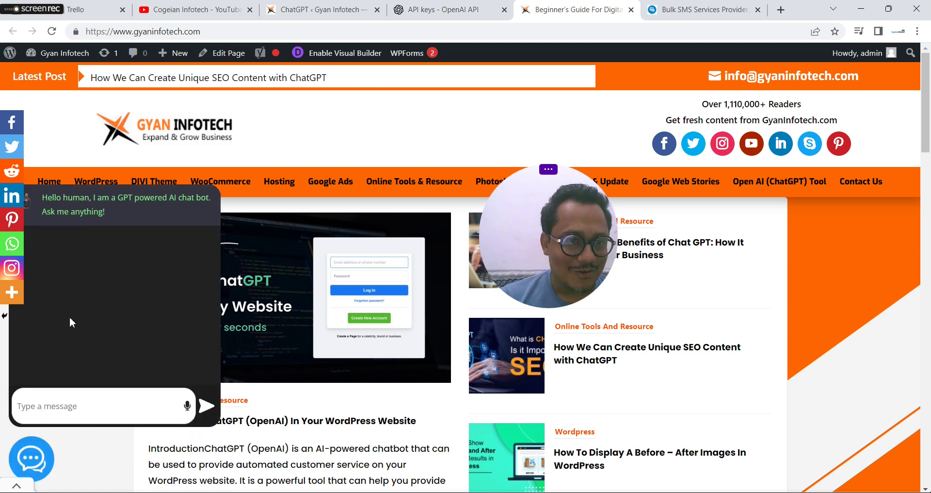
{"action": "left_click", "coordinate": [71, 409]}
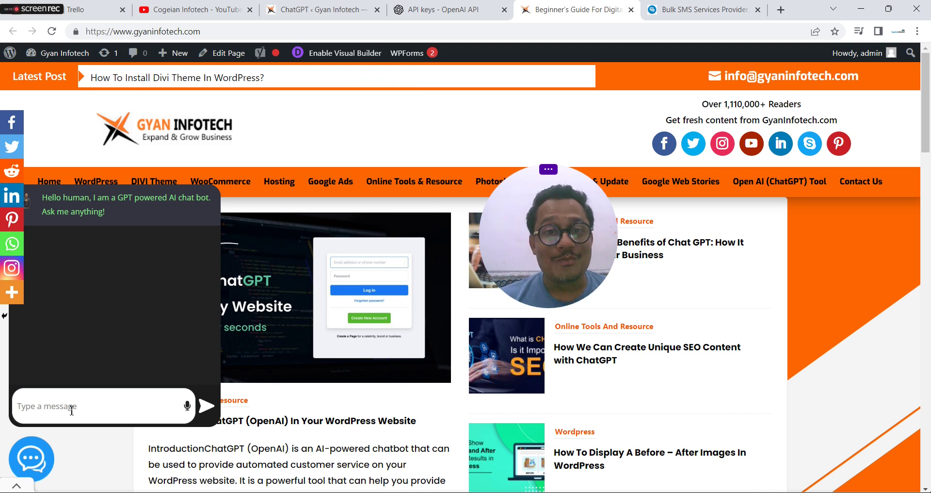
Switch to the Cogeian Infotech YouTube channel page.
{"action": "left_click", "coordinate": [194, 10]}
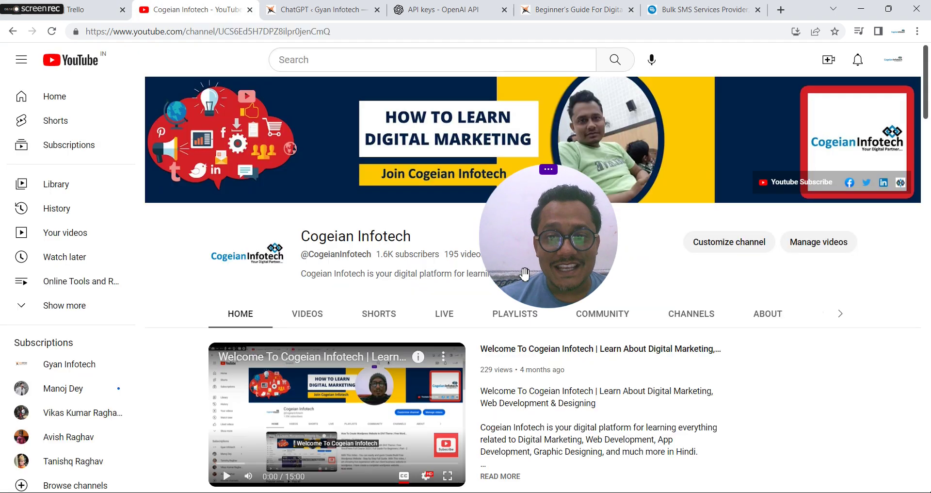